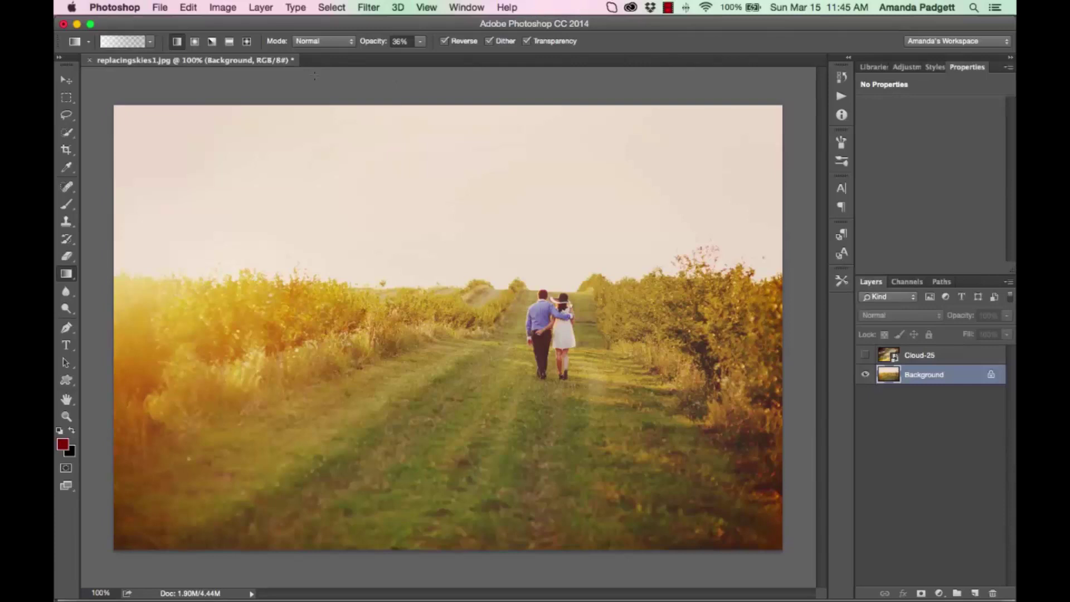
Step: Place the pink sunset image Cloud-16 into the photo after previewing other cloud skies
{"action": "left_click", "coordinate": [158, 7]}
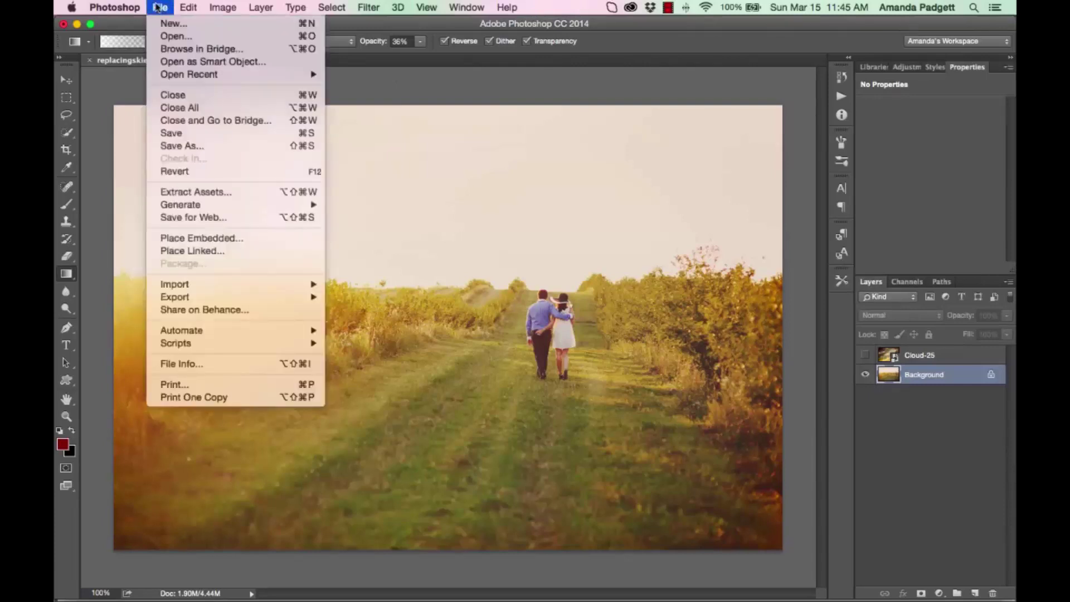
{"action": "left_click", "coordinate": [198, 240]}
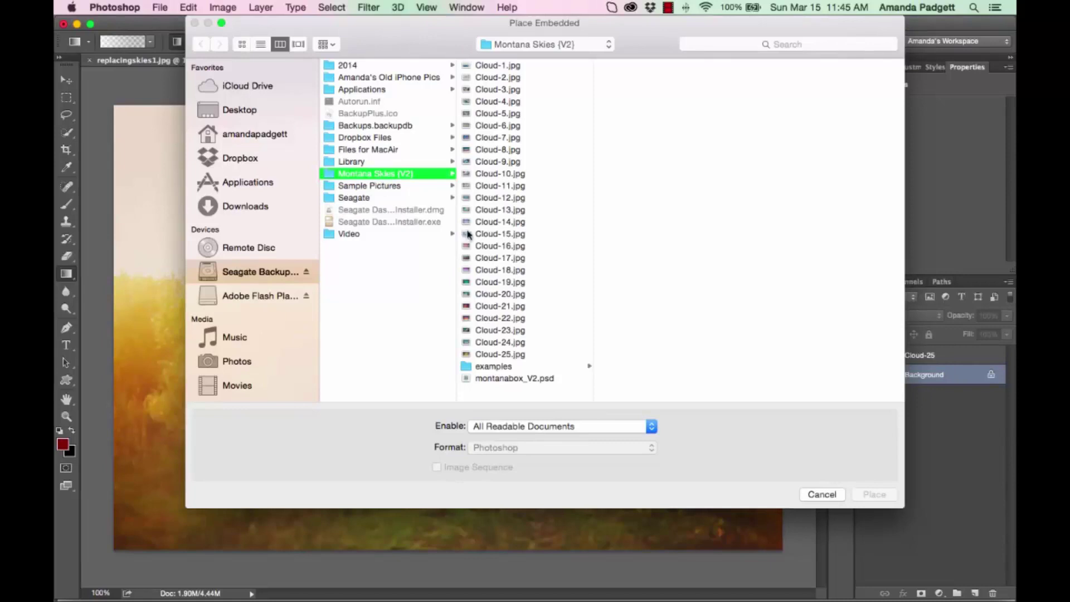
{"action": "left_click", "coordinate": [495, 249]}
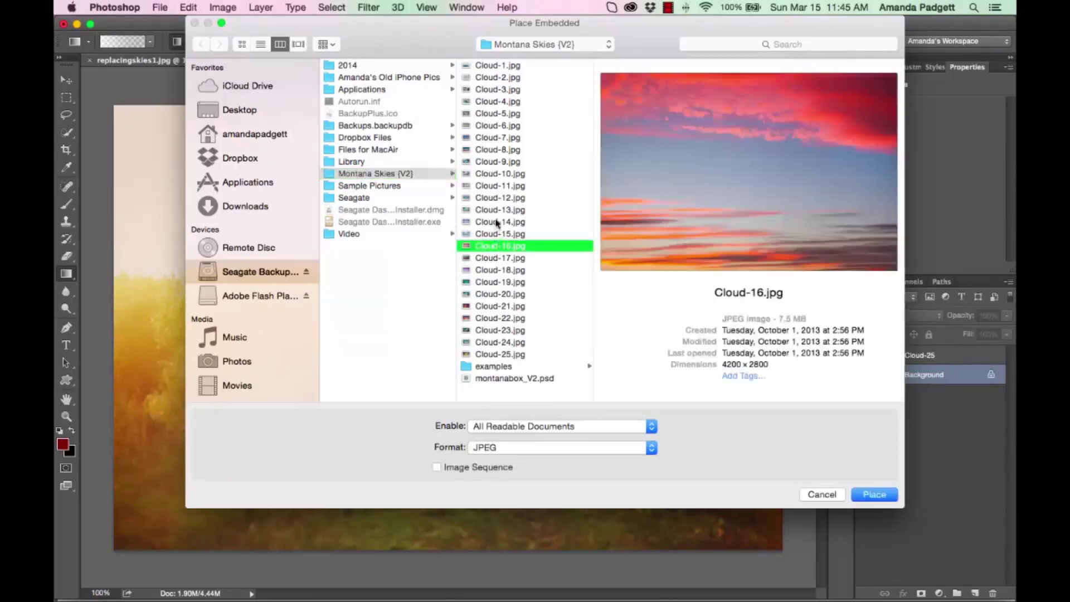
{"action": "left_click", "coordinate": [497, 223]}
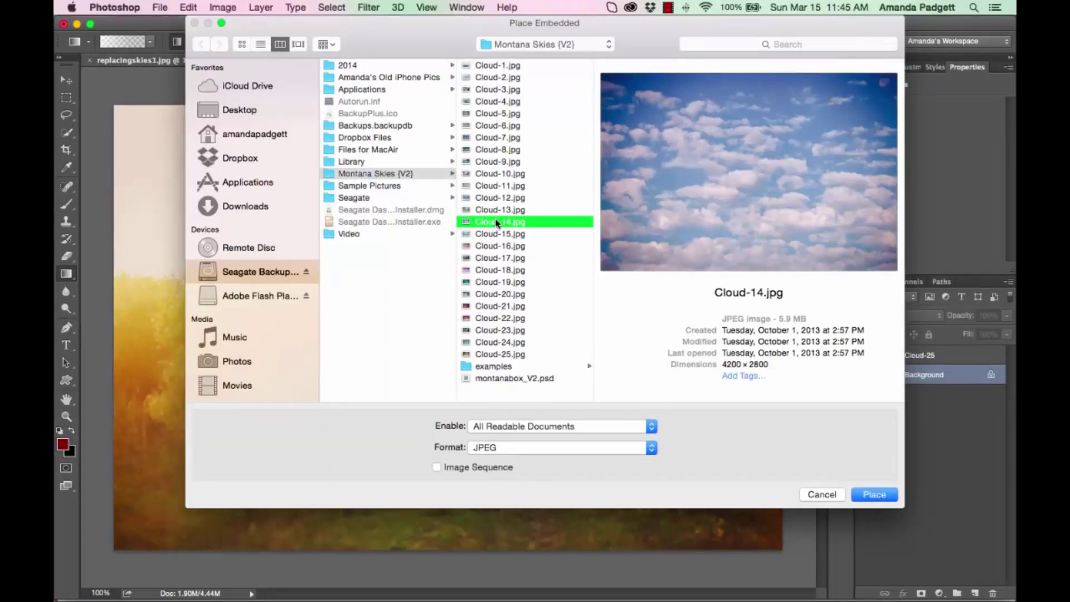
{"action": "left_click", "coordinate": [499, 173]}
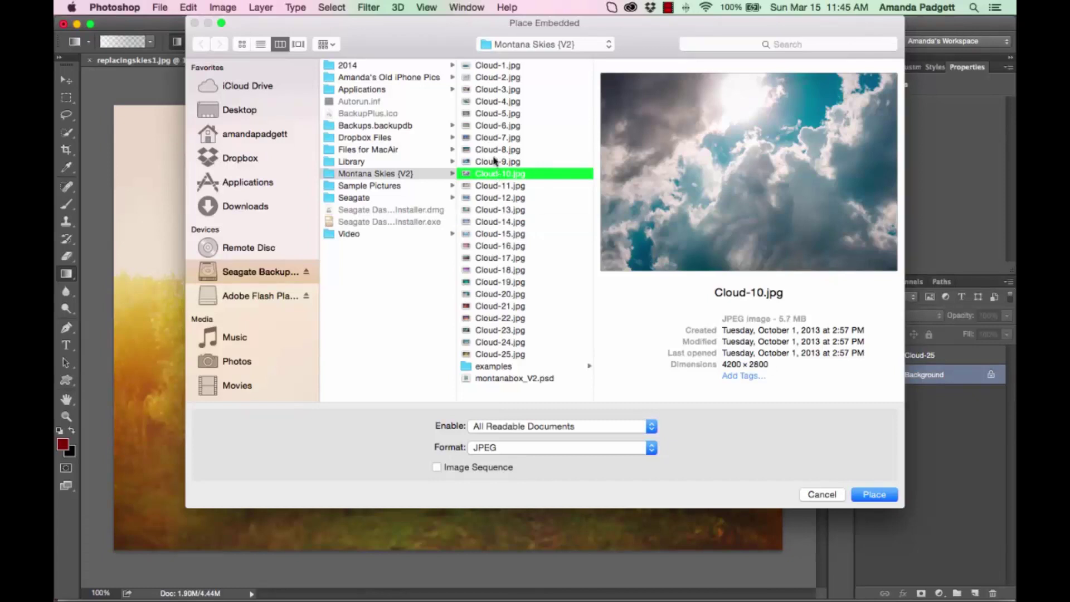
{"action": "left_click", "coordinate": [495, 152]}
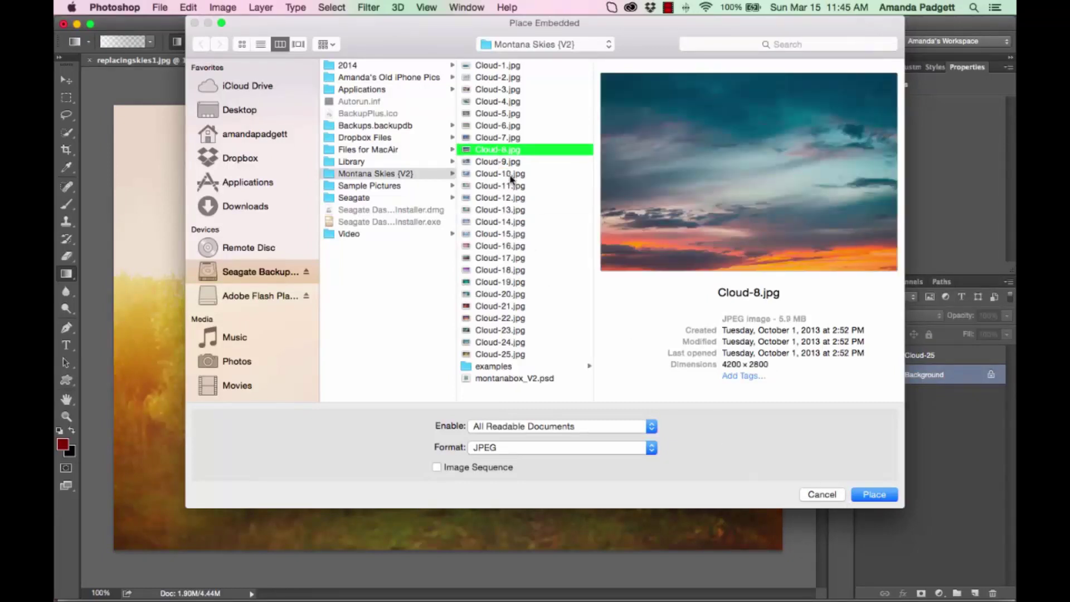
{"action": "left_click", "coordinate": [499, 91]}
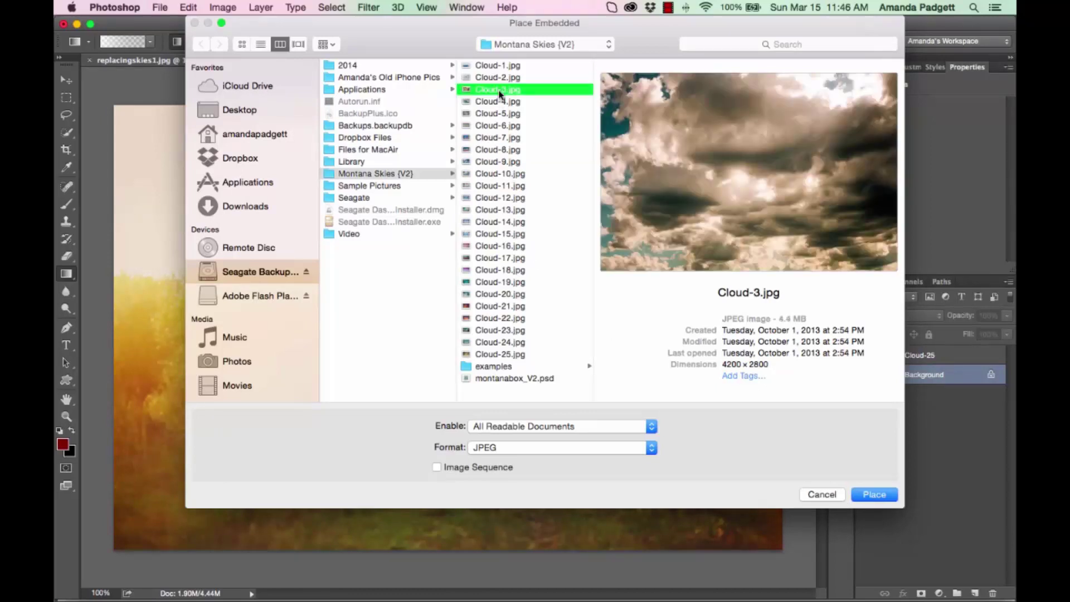
{"action": "left_click", "coordinate": [500, 81]}
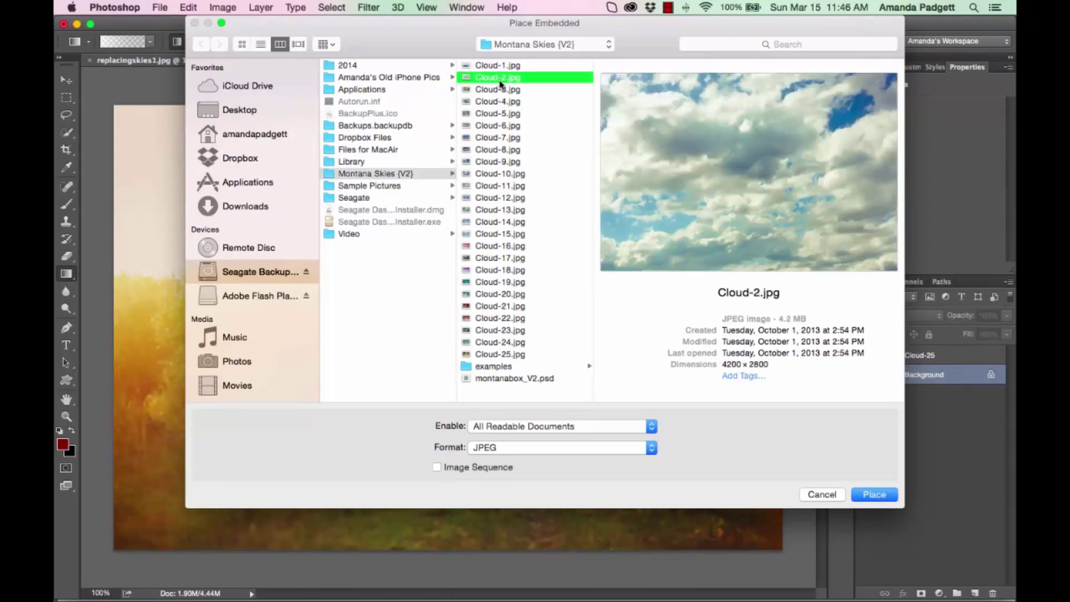
{"action": "left_click", "coordinate": [495, 249]}
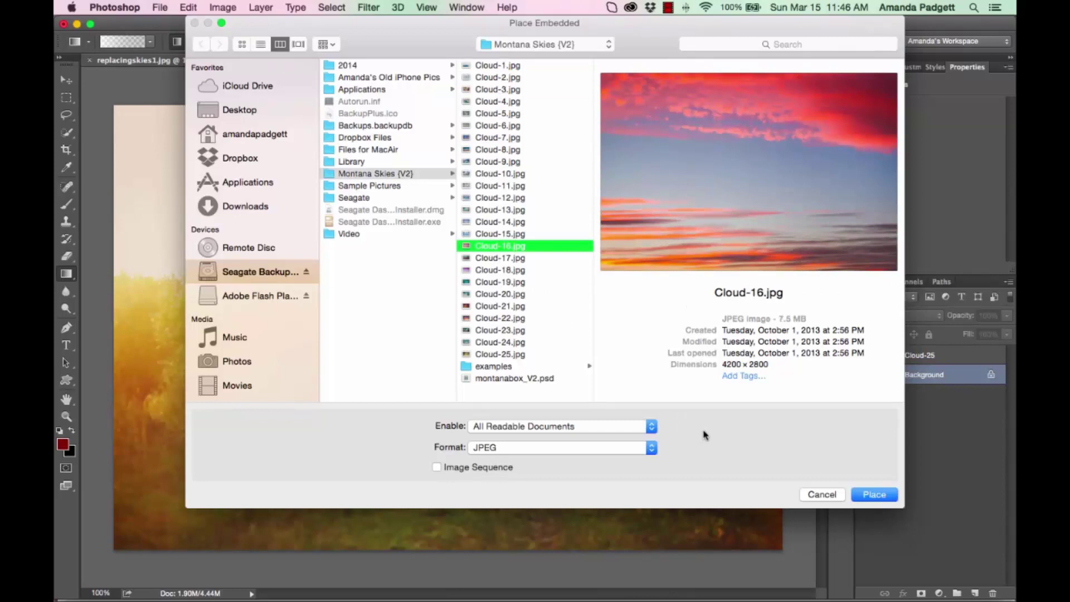
{"action": "left_click", "coordinate": [874, 494]}
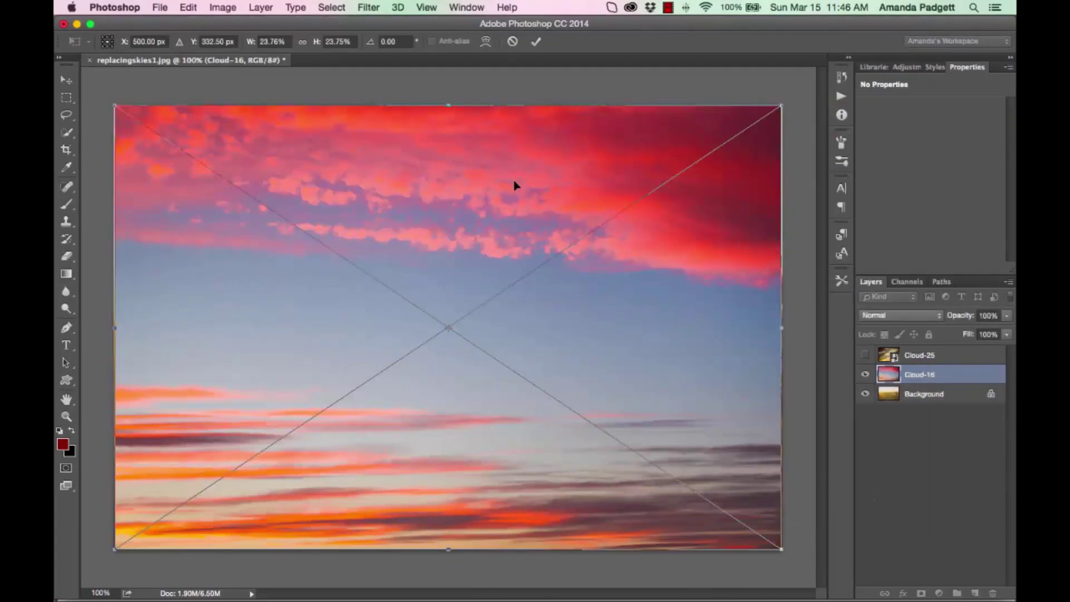
Step: Commit the placed Cloud-16 sunset, then delete its layer
{"action": "left_click_drag", "start_coordinate": [449, 101], "coordinate": [449, 102]}
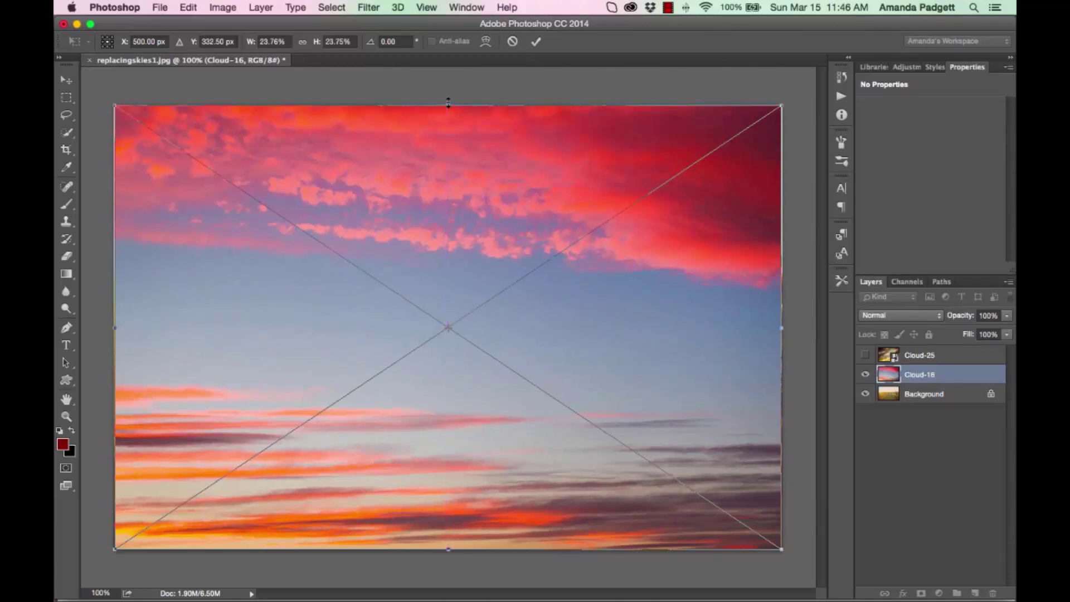
{"action": "key", "text": "g"}
{"action": "left_click", "coordinate": [536, 42]}
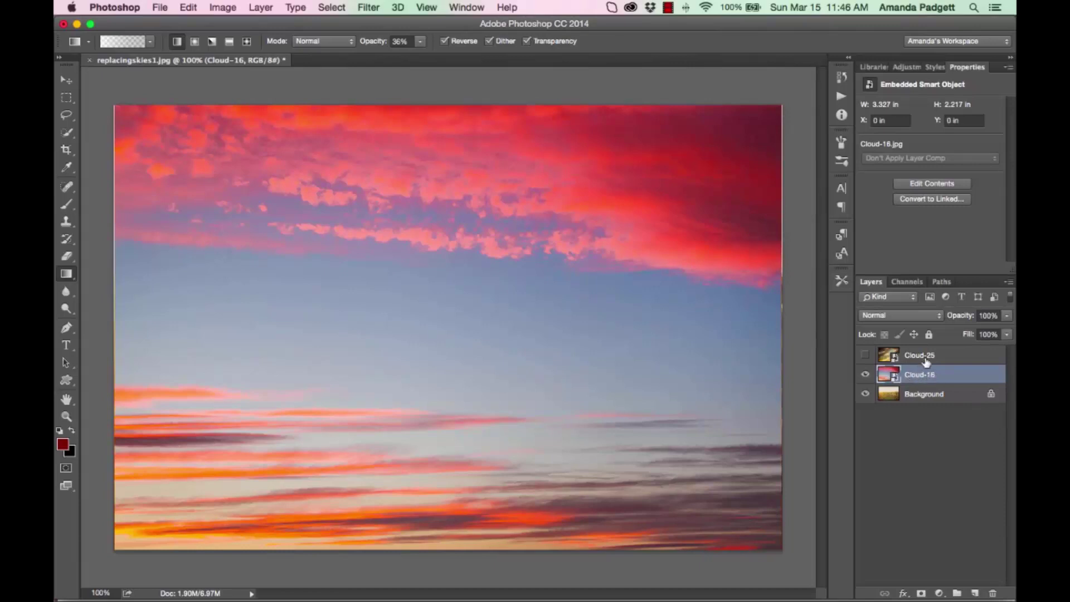
{"action": "left_click_drag", "start_coordinate": [961, 378], "coordinate": [994, 592]}
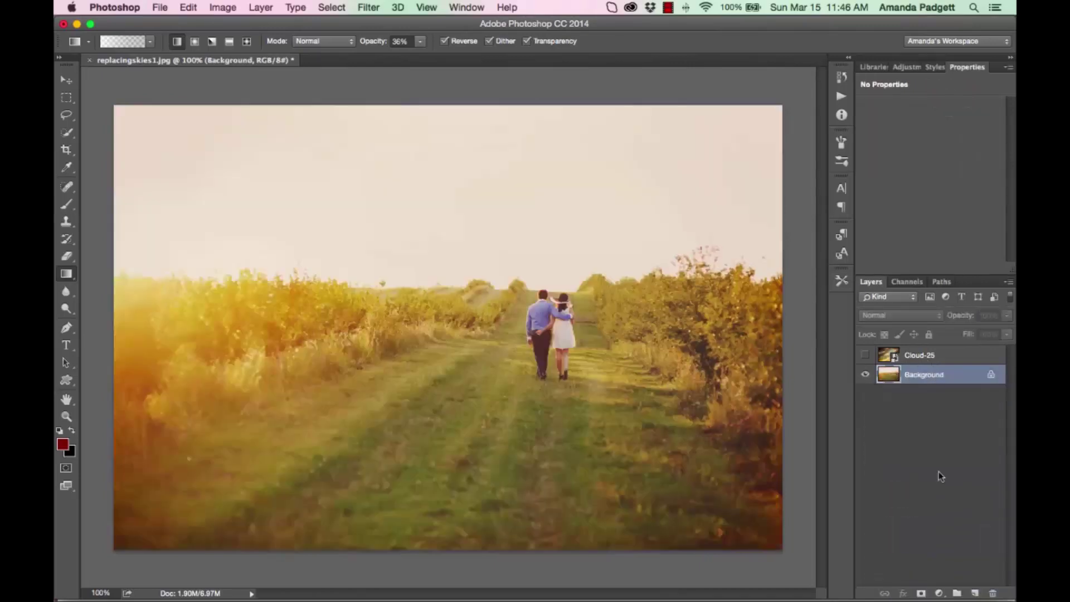
Step: Turn the Cloud-25 sky layer on, comparing it on and off, and dismiss the not-editable gradient error
{"action": "left_click", "coordinate": [925, 358]}
{"action": "left_click", "coordinate": [865, 356]}
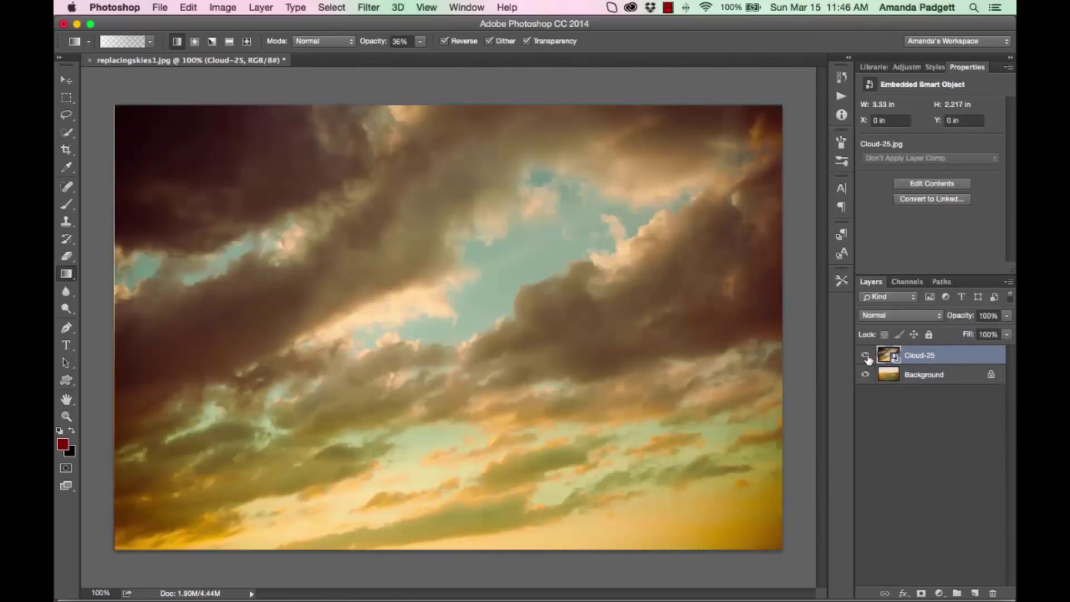
{"action": "left_click", "coordinate": [866, 355]}
{"action": "left_click", "coordinate": [866, 355]}
{"action": "left_click", "coordinate": [661, 333]}
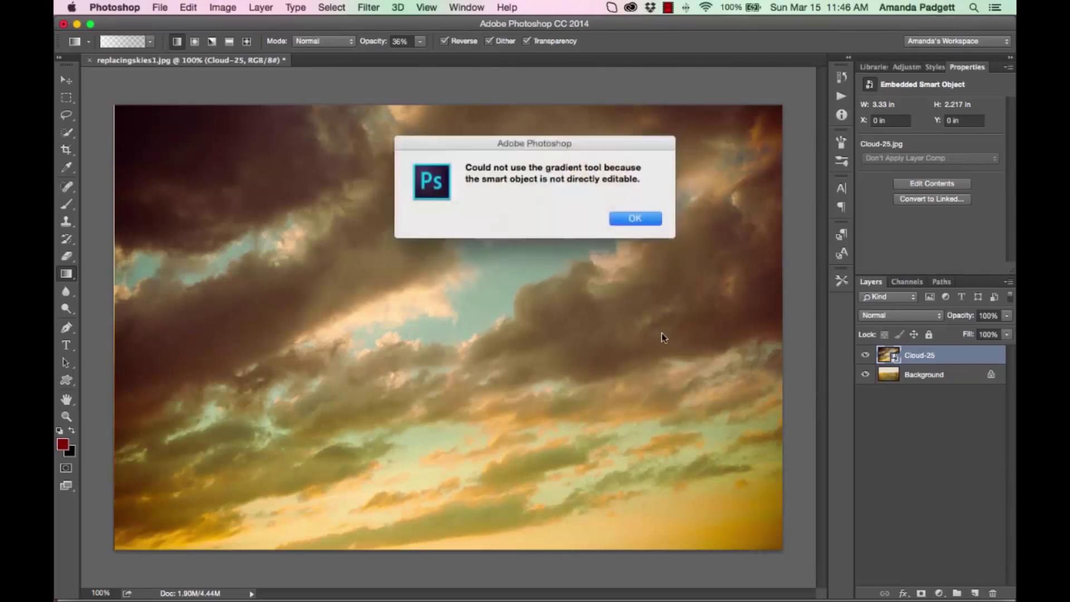
{"action": "left_click", "coordinate": [645, 218]}
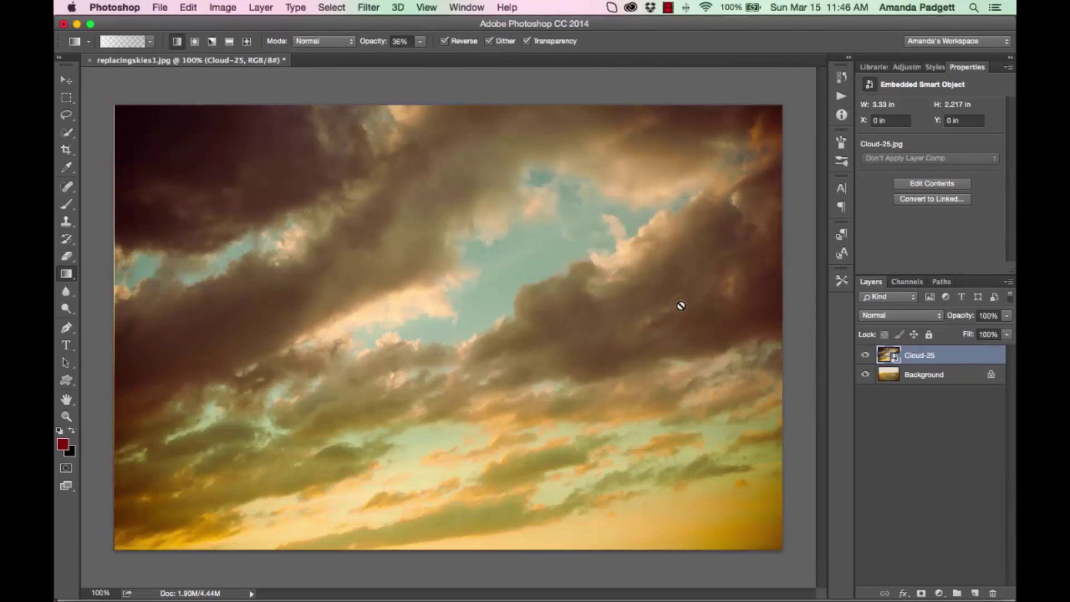
Step: Flip the Cloud-25 sky horizontally, stretch it to both photo edges, and move it to the top
{"action": "key", "text": "v"}
{"action": "left_click_drag", "start_coordinate": [781, 328], "coordinate": [768, 346]}
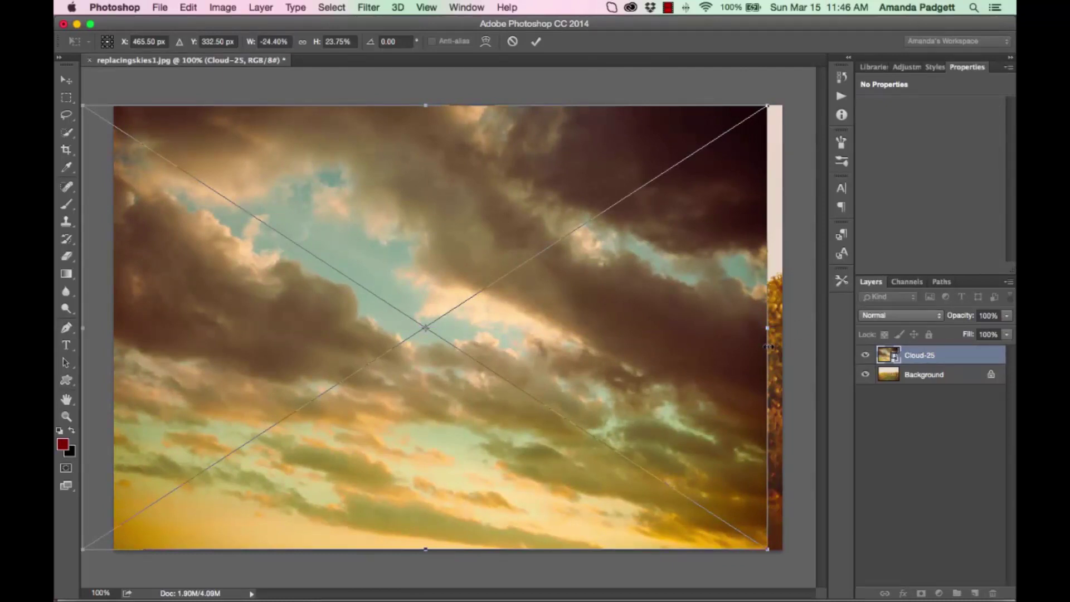
{"action": "left_click_drag", "start_coordinate": [772, 333], "coordinate": [791, 333]}
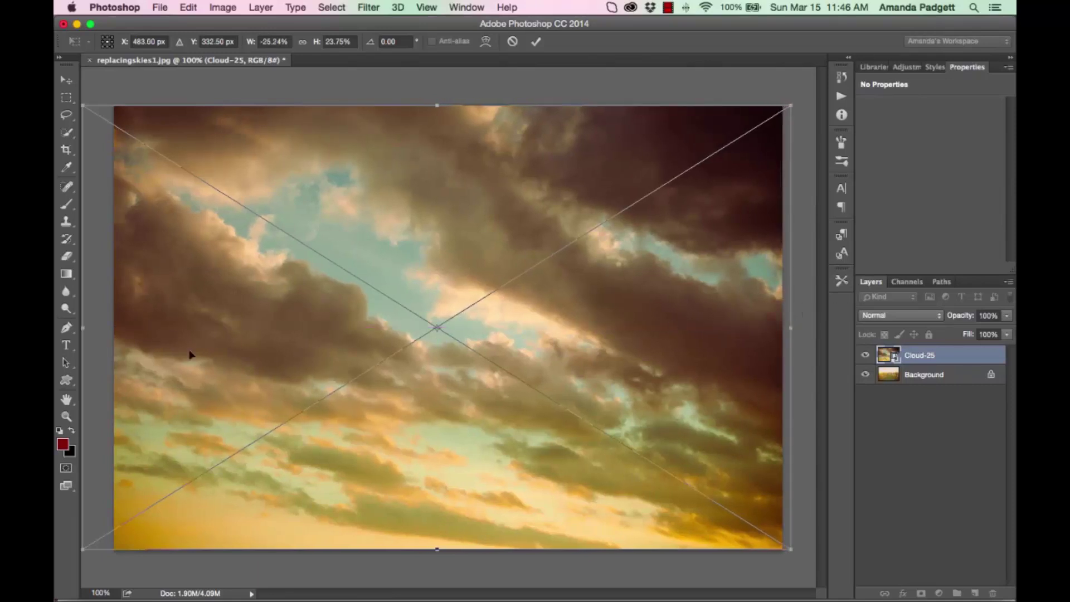
{"action": "left_click_drag", "start_coordinate": [81, 328], "coordinate": [95, 329]}
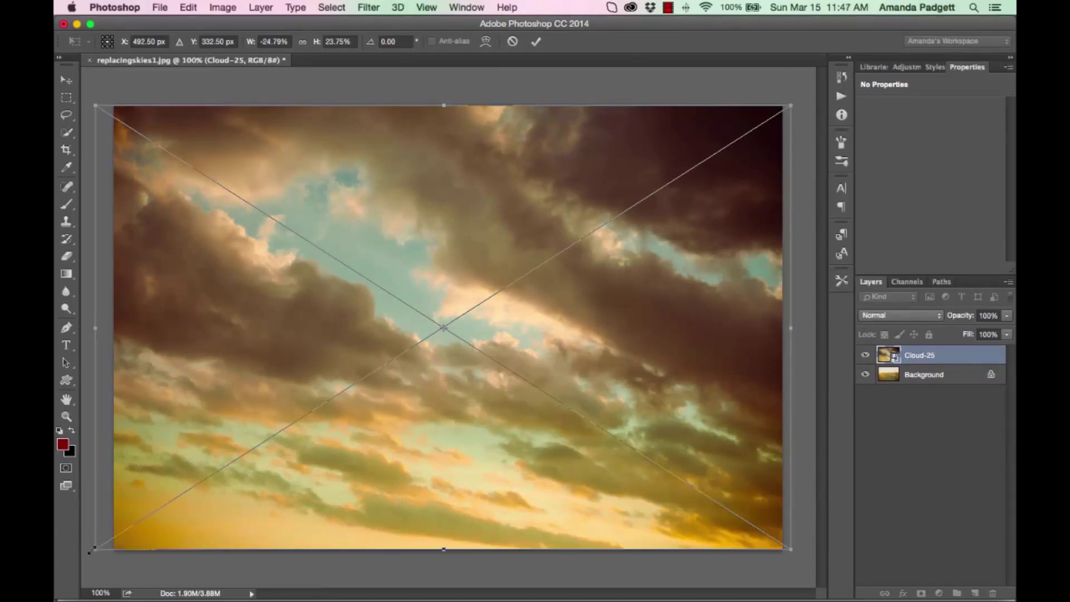
{"action": "left_click_drag", "start_coordinate": [397, 427], "coordinate": [411, 227]}
Step: Commit the Cloud-25 transform, hide that layer, and select the Background photo layer
{"action": "left_click", "coordinate": [534, 45]}
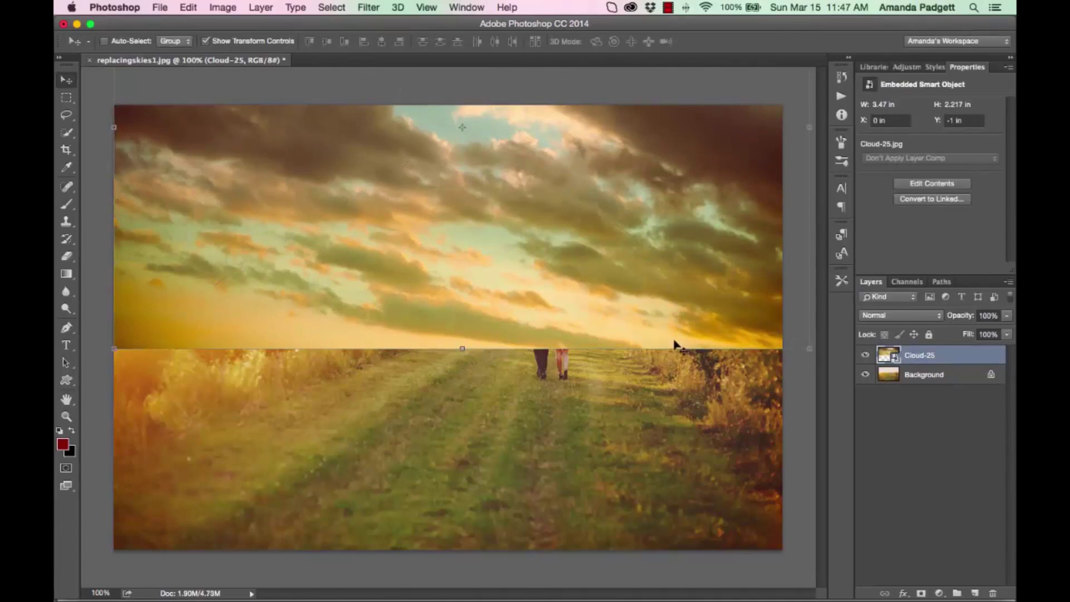
{"action": "left_click", "coordinate": [865, 355]}
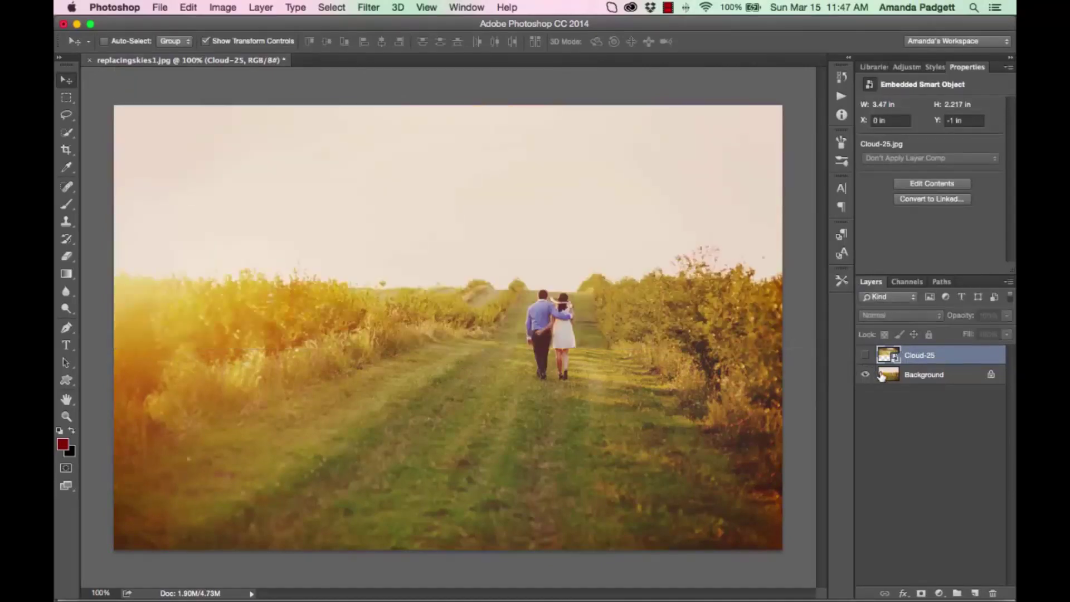
{"action": "left_click", "coordinate": [906, 382]}
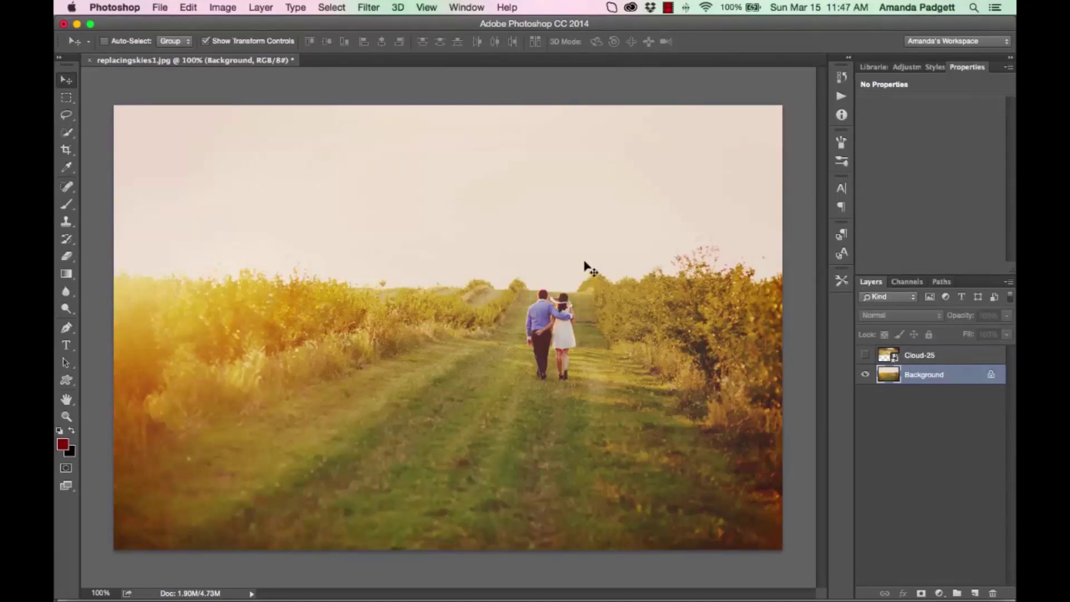
Step: Quick-select the pale sky above the treeline with an enlarged brush and open Refine Edge
{"action": "left_click", "coordinate": [67, 134]}
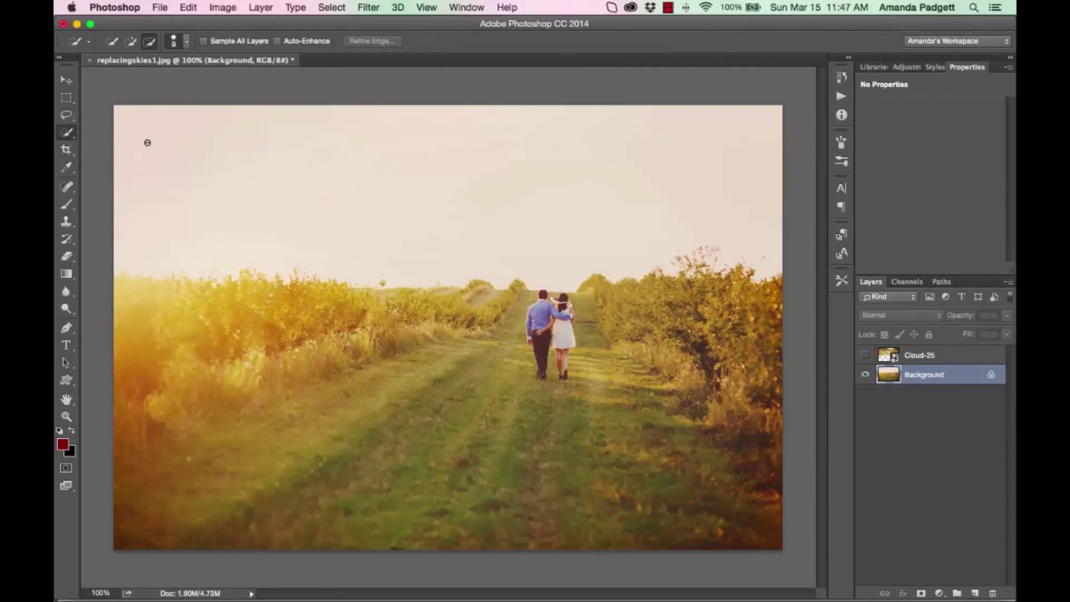
{"action": "key", "text": "bracketright"}
{"action": "key", "text": "bracketright"}
{"action": "left_click", "coordinate": [126, 44]}
{"action": "key", "text": "bracketright"}
{"action": "key", "text": "bracketright"}
{"action": "key", "text": "bracketright"}
{"action": "key", "text": "bracketright"}
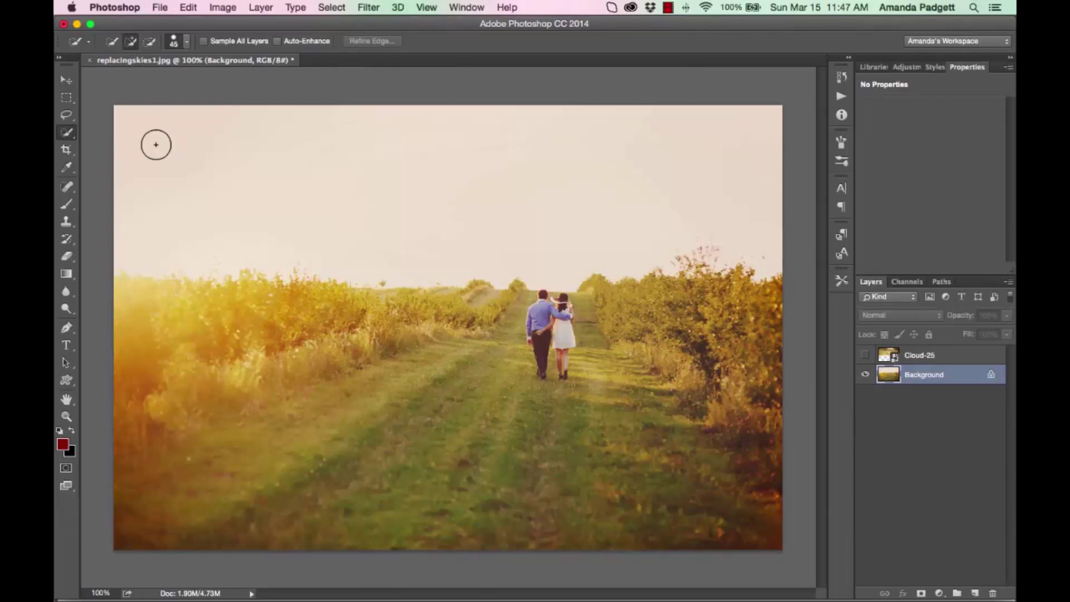
{"action": "mouse_move", "coordinate": [138, 131]}
{"action": "left_mouse_down"}
{"action": "mouse_move", "coordinate": [126, 110]}
{"action": "mouse_move", "coordinate": [125, 179]}
{"action": "mouse_move", "coordinate": [157, 210]}
{"action": "mouse_move", "coordinate": [158, 228]}
{"action": "mouse_move", "coordinate": [188, 235]}
{"action": "mouse_move", "coordinate": [420, 233]}
{"action": "mouse_move", "coordinate": [480, 211]}
{"action": "left_mouse_up"}
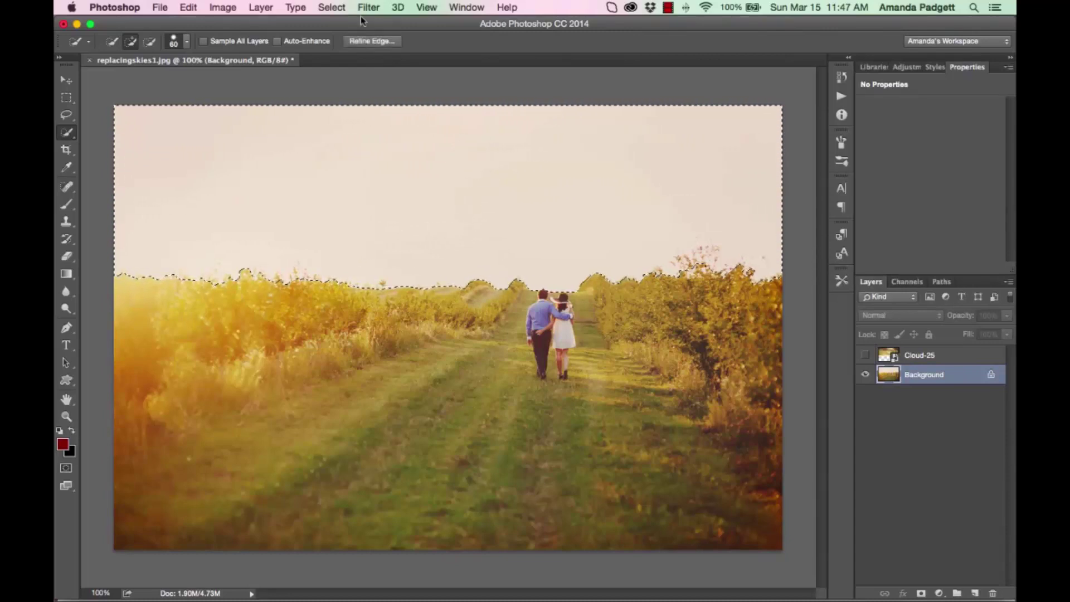
{"action": "left_click", "coordinate": [333, 7]}
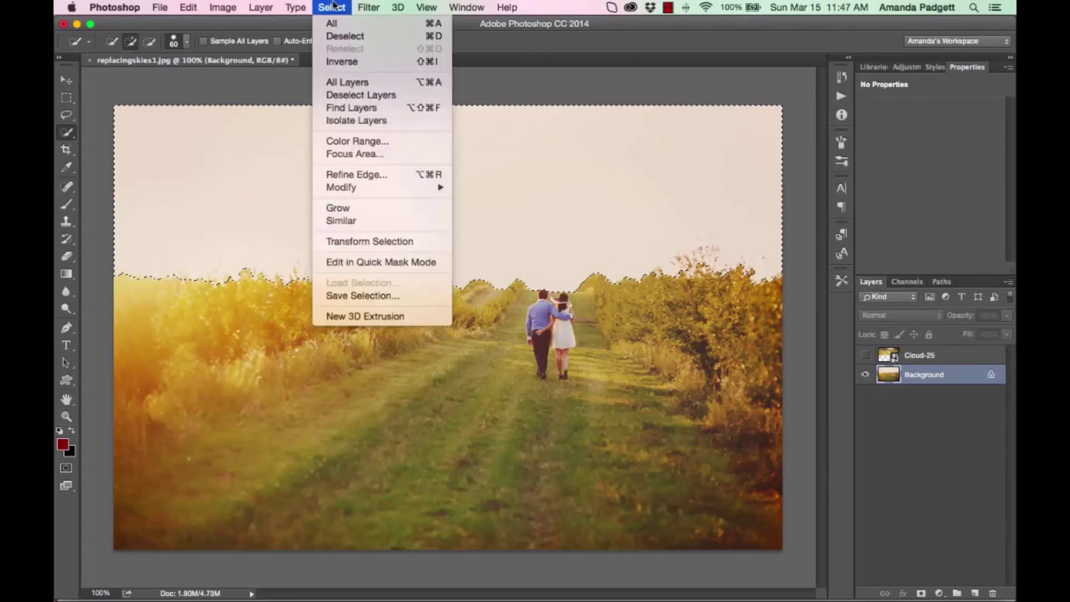
{"action": "left_click", "coordinate": [353, 175]}
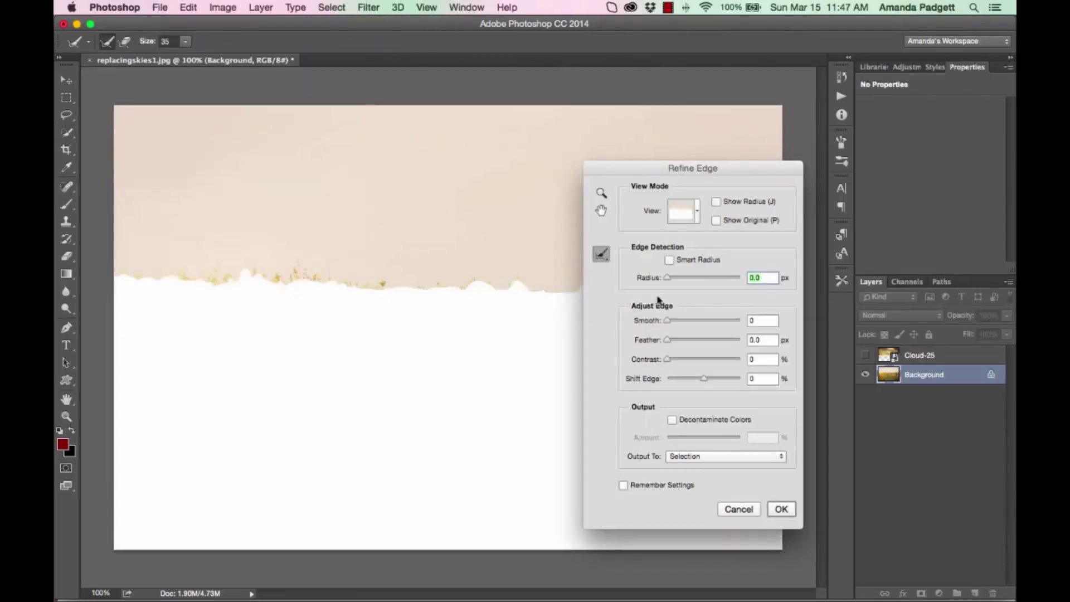
Step: Refine the sky edge with 3.6 px radius, 3.0 px feather, -18% shift, output as layer mask
{"action": "mouse_move", "coordinate": [665, 278]}
{"action": "left_mouse_down"}
{"action": "mouse_move", "coordinate": [698, 280]}
{"action": "mouse_move", "coordinate": [670, 283]}
{"action": "mouse_move", "coordinate": [683, 283]}
{"action": "left_mouse_up"}
{"action": "left_click_drag", "start_coordinate": [667, 341], "coordinate": [711, 344]}
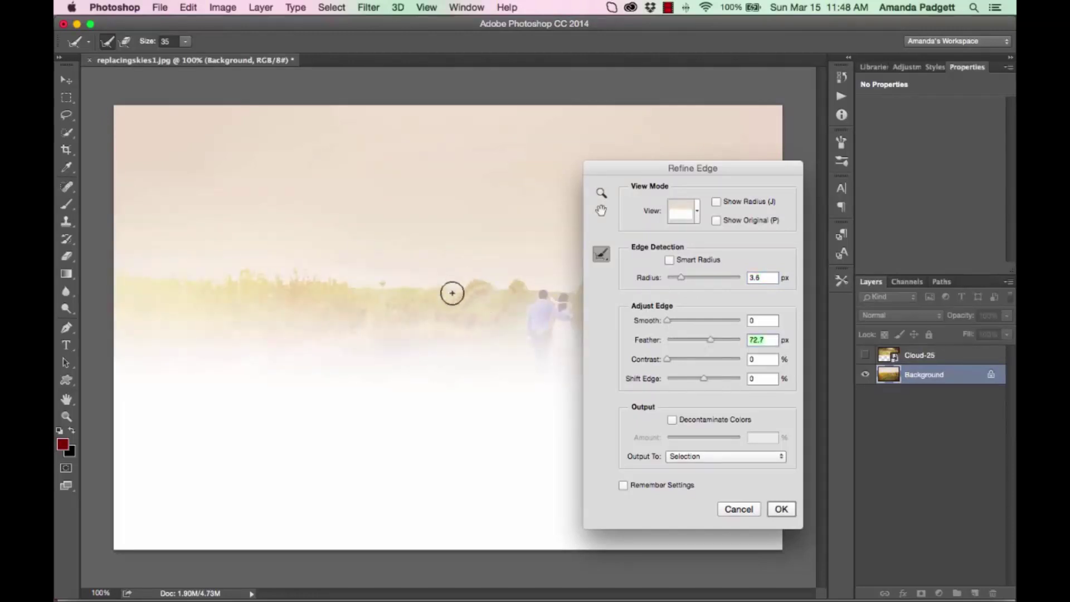
{"action": "left_click_drag", "start_coordinate": [711, 340], "coordinate": [679, 345]}
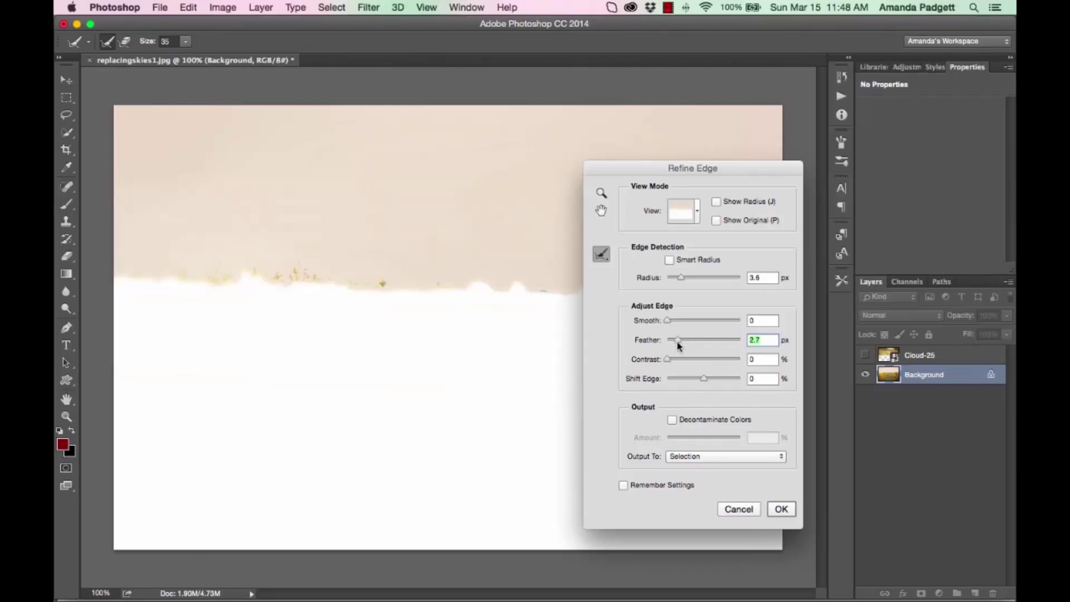
{"action": "left_click_drag", "start_coordinate": [679, 345], "coordinate": [659, 361]}
{"action": "mouse_move", "coordinate": [704, 379]}
{"action": "left_mouse_down"}
{"action": "mouse_move", "coordinate": [685, 380]}
{"action": "mouse_move", "coordinate": [722, 382]}
{"action": "mouse_move", "coordinate": [694, 382]}
{"action": "left_mouse_up"}
{"action": "left_click_drag", "start_coordinate": [695, 381], "coordinate": [697, 380]}
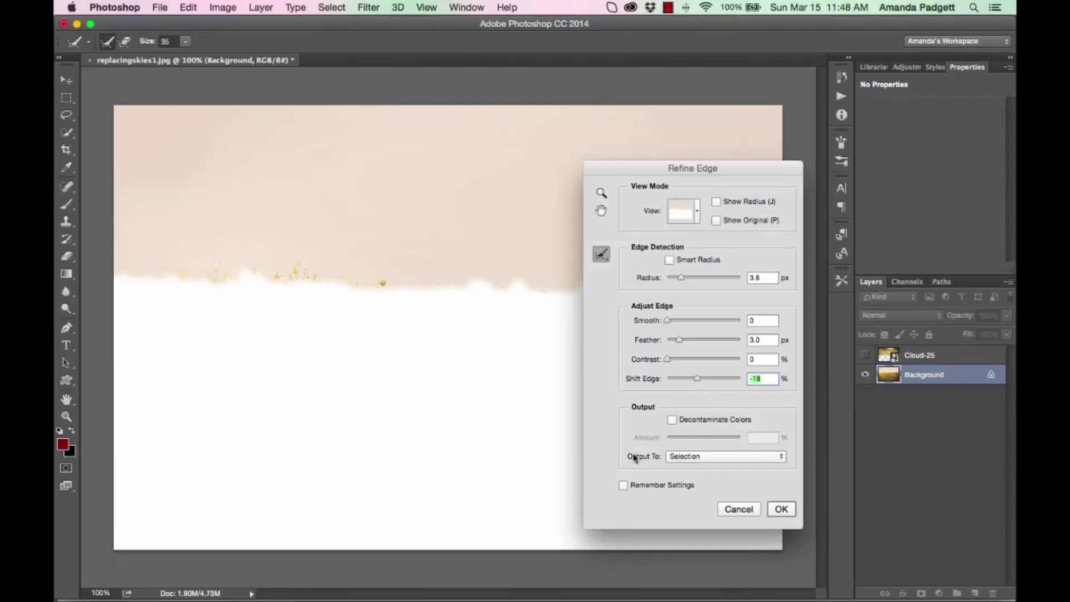
{"action": "left_click", "coordinate": [703, 457]}
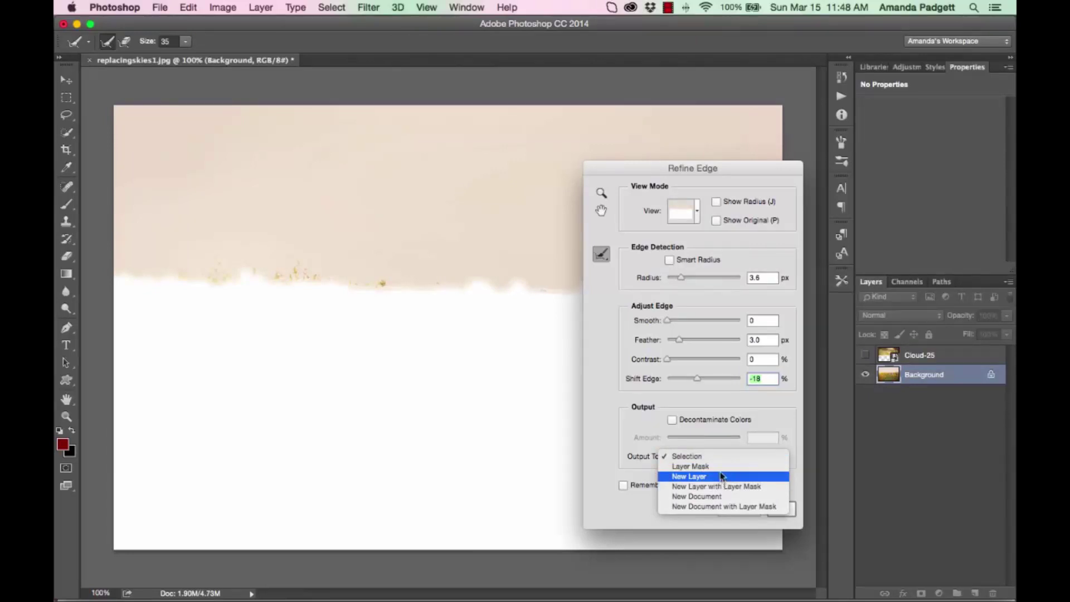
{"action": "left_click", "coordinate": [723, 473]}
{"action": "left_click", "coordinate": [782, 509]}
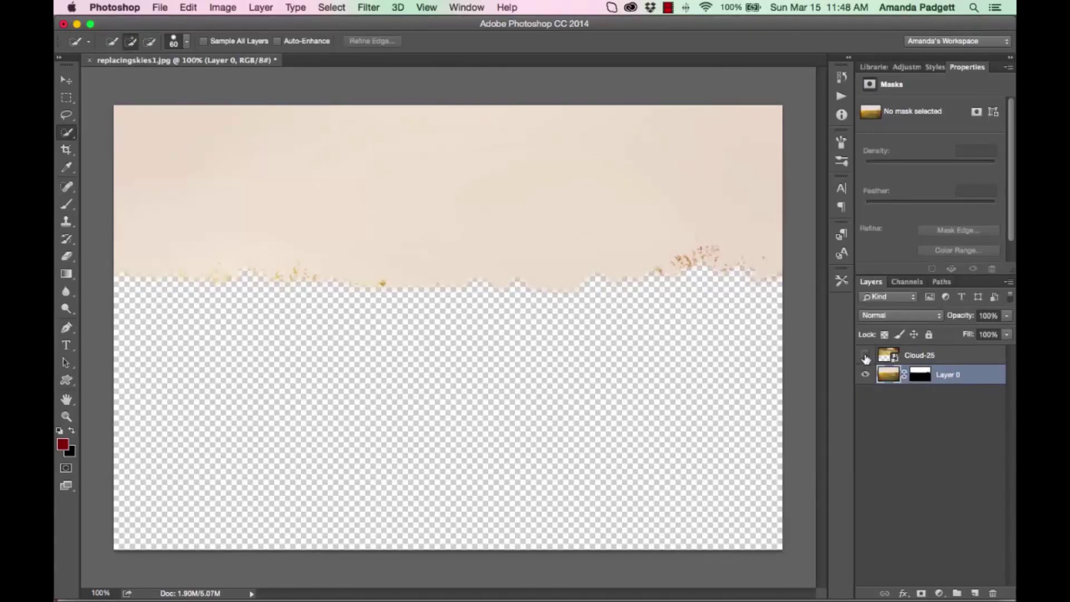
Step: Move Layer 0's sky mask onto the visible Cloud-25 layer and set Cloud-25 to 71% opacity
{"action": "left_click", "coordinate": [865, 357]}
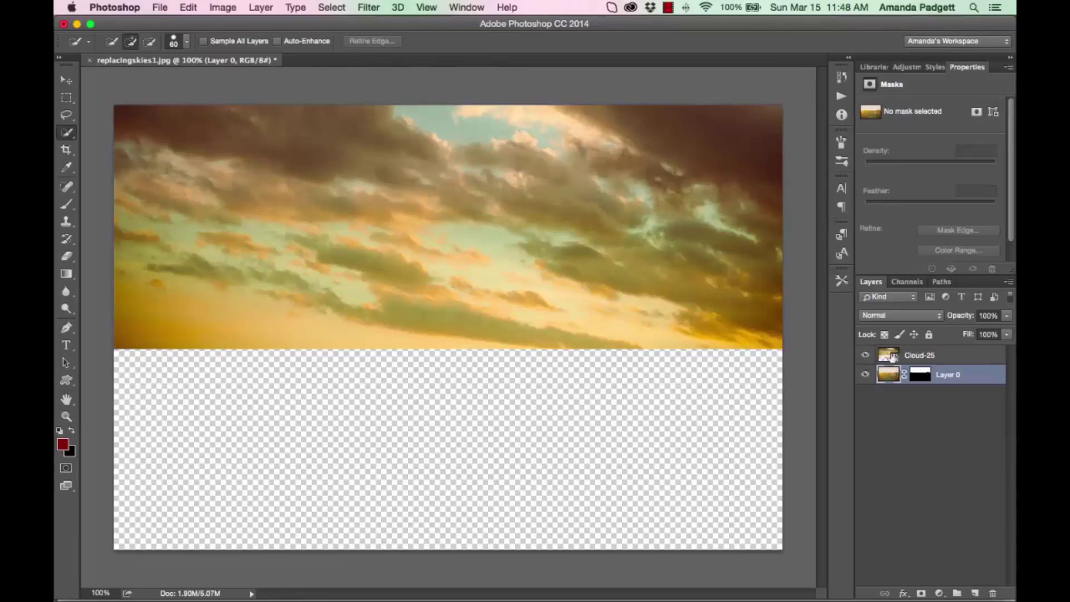
{"action": "left_click", "coordinate": [922, 377]}
{"action": "left_click_drag", "start_coordinate": [923, 378], "coordinate": [917, 356]}
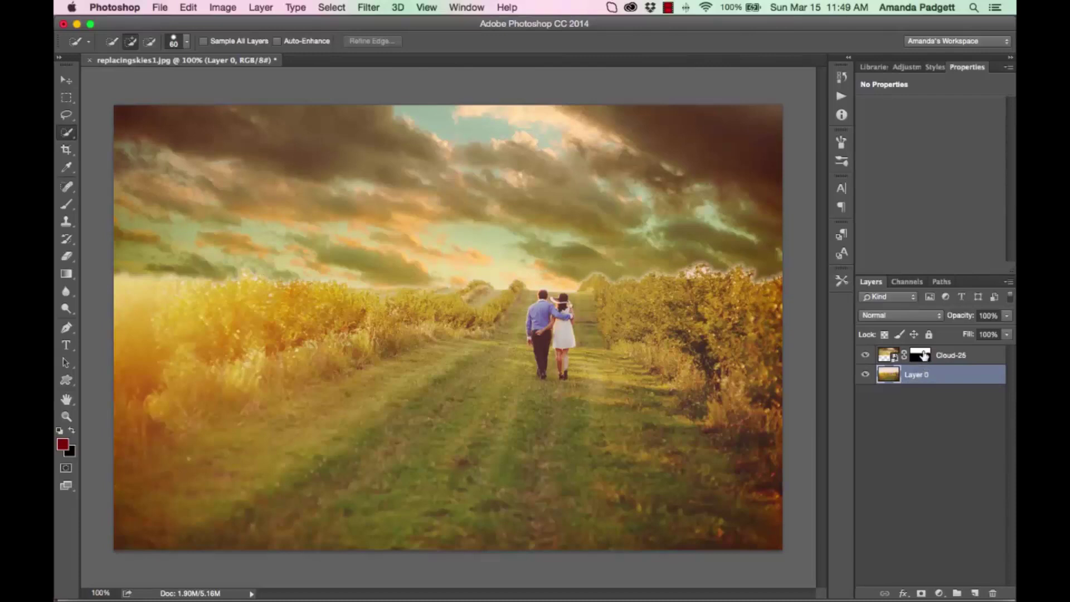
{"action": "left_click", "coordinate": [1007, 316]}
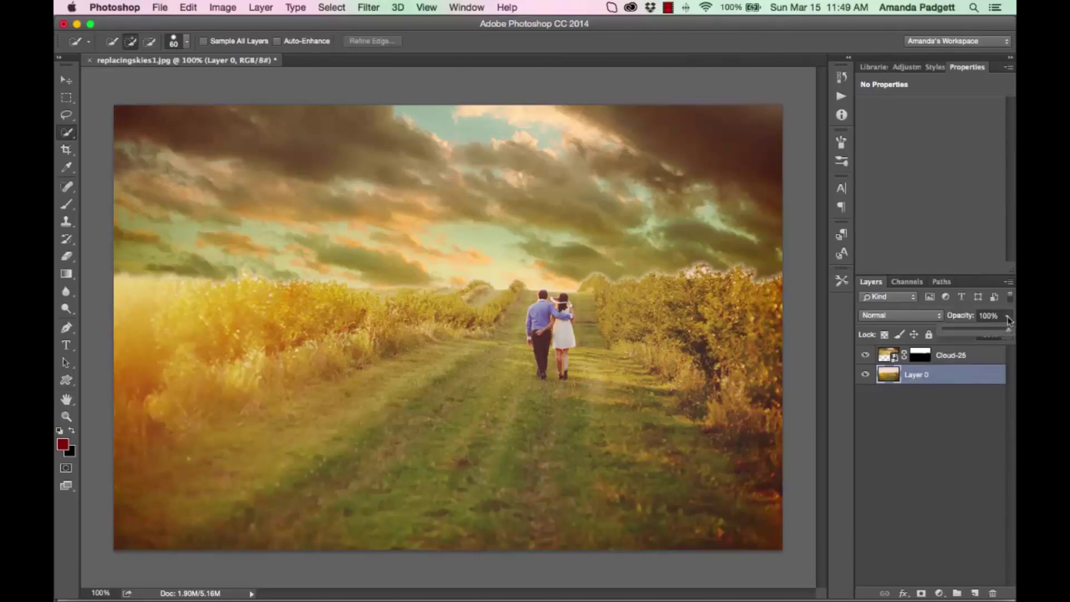
{"action": "left_click_drag", "start_coordinate": [1008, 333], "coordinate": [992, 332]}
{"action": "key", "text": "alt+bracketright"}
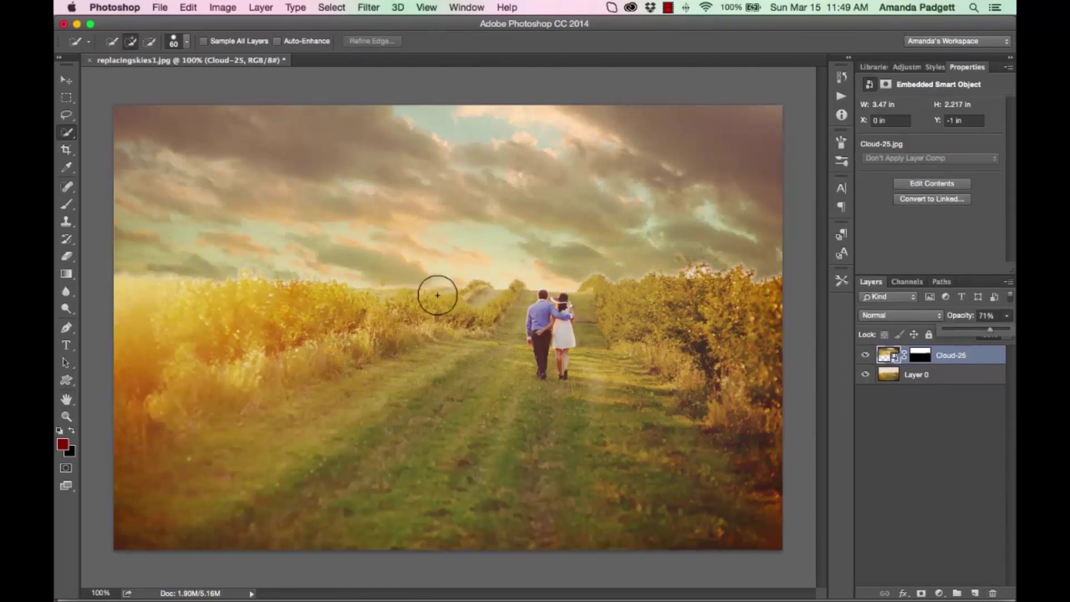
{"action": "key", "text": "h"}
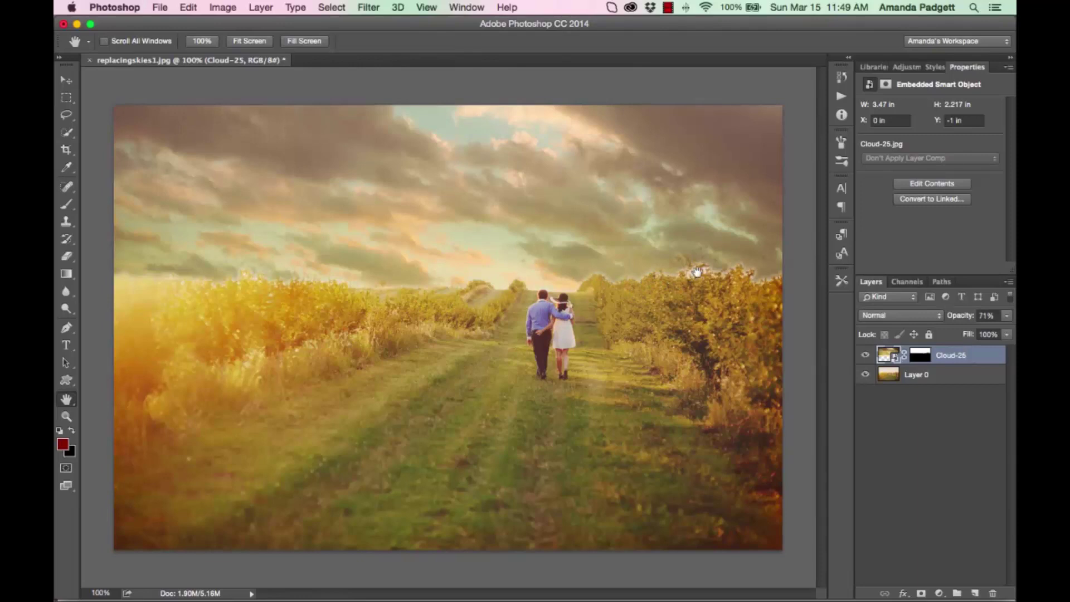
Step: Select the Cloud-25 mask and set up a Foreground to Background gradient at 36% opacity
{"action": "left_click", "coordinate": [914, 362]}
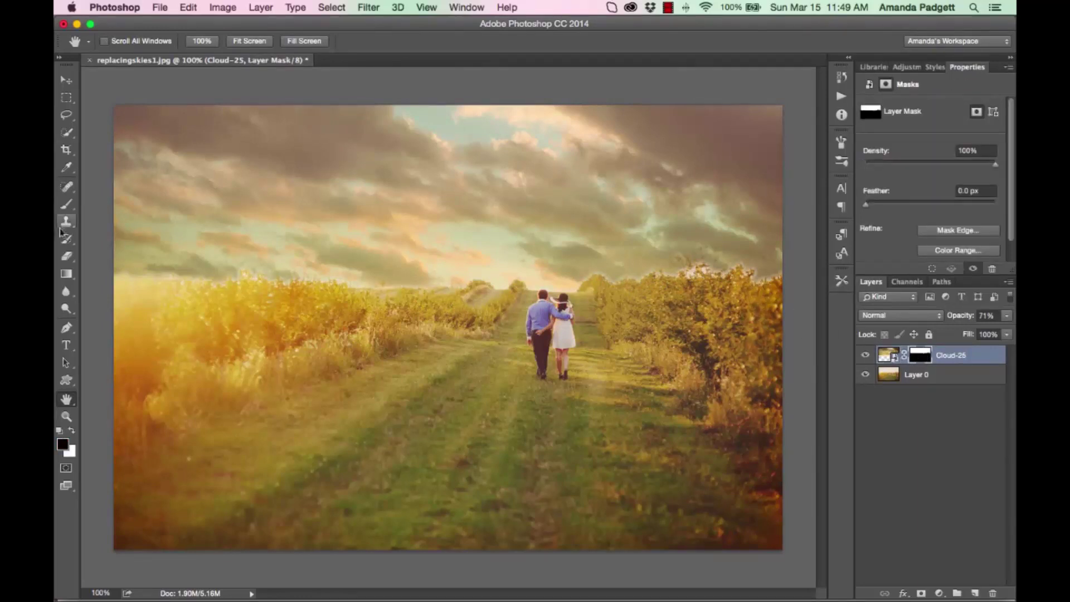
{"action": "left_click", "coordinate": [66, 275]}
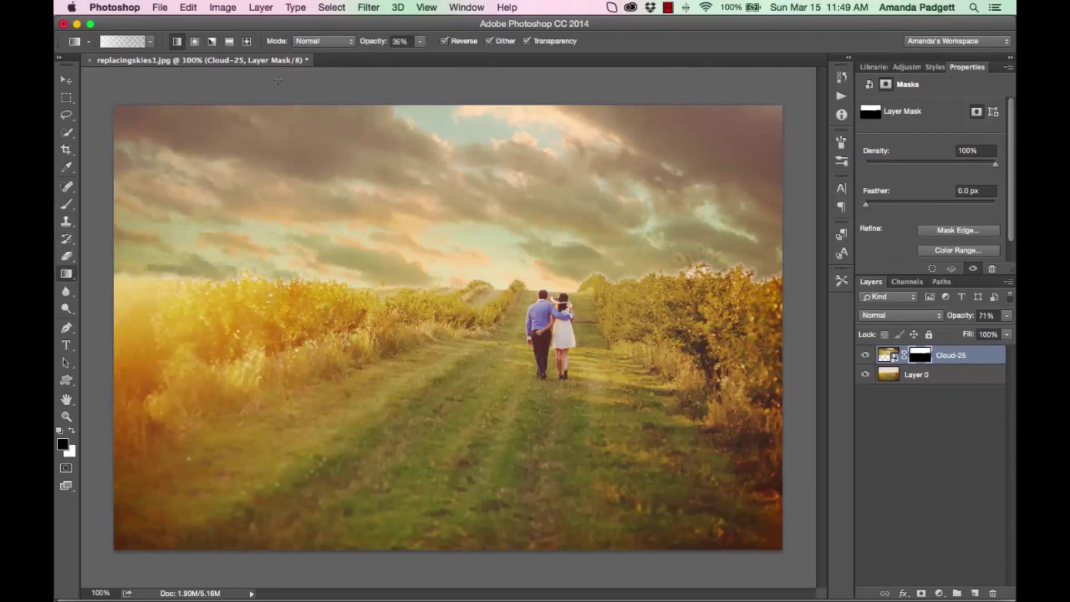
{"action": "left_click", "coordinate": [143, 46]}
{"action": "left_click", "coordinate": [412, 174]}
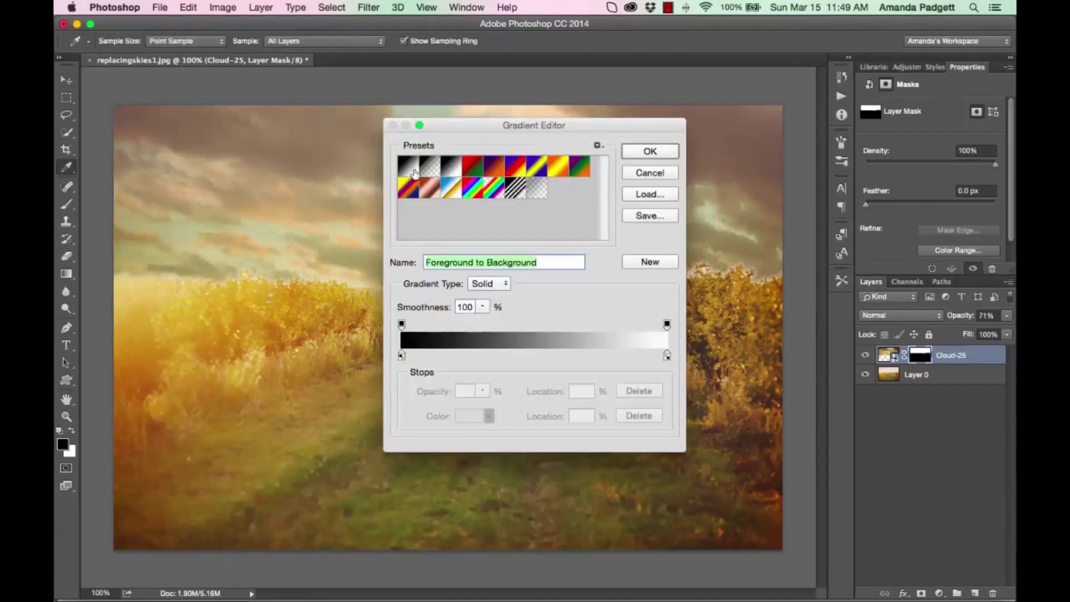
{"action": "left_click", "coordinate": [666, 154]}
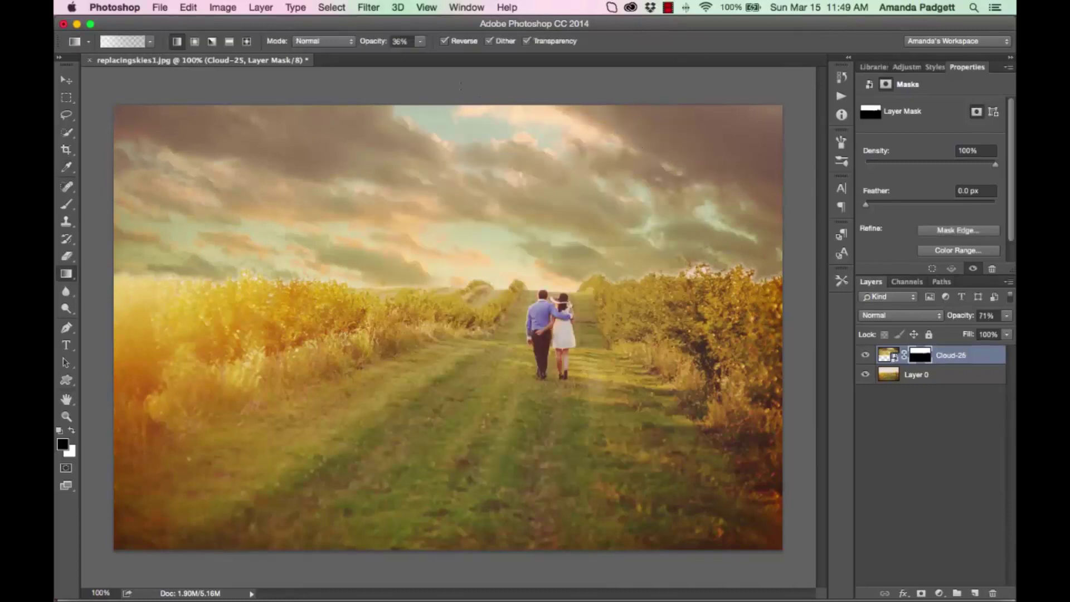
{"action": "left_click", "coordinate": [421, 46]}
{"action": "key", "text": "Return"}
Step: Draw top-to-horizon gradient fades on the mask, lightening the upper-right clouds, raising Cloud-25 opacity toward 100%
{"action": "left_click_drag", "start_coordinate": [486, 106], "coordinate": [486, 290]}
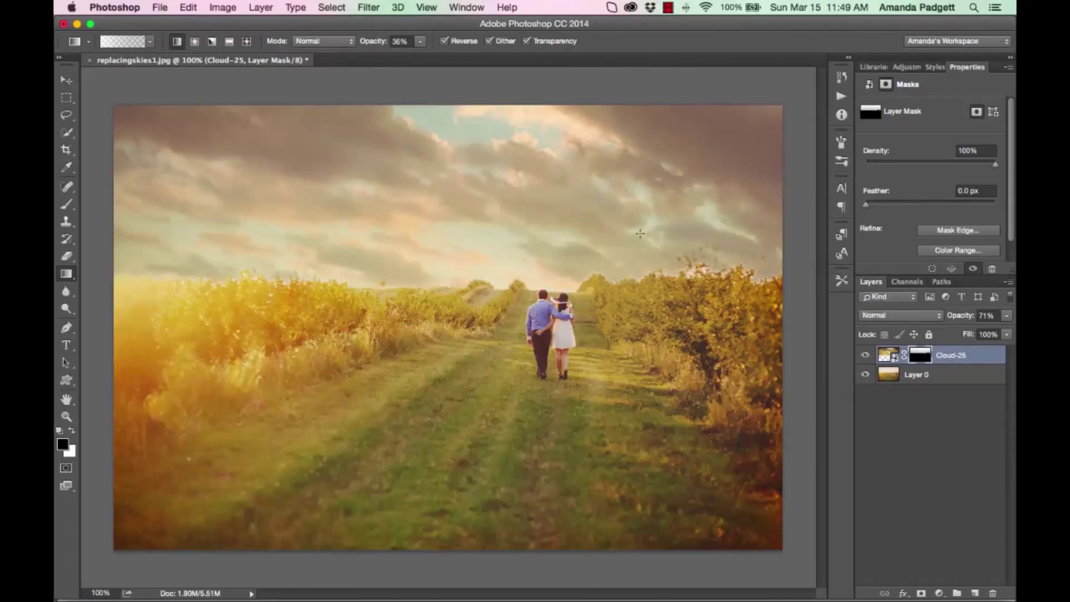
{"action": "left_click_drag", "start_coordinate": [956, 316], "coordinate": [970, 316]}
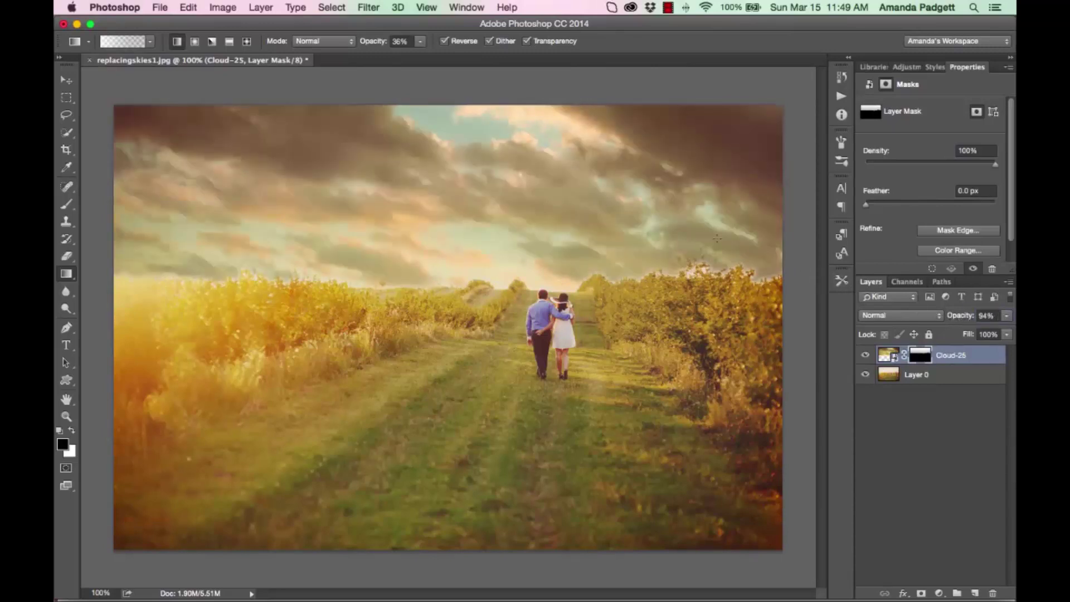
{"action": "left_click_drag", "start_coordinate": [451, 104], "coordinate": [482, 265]}
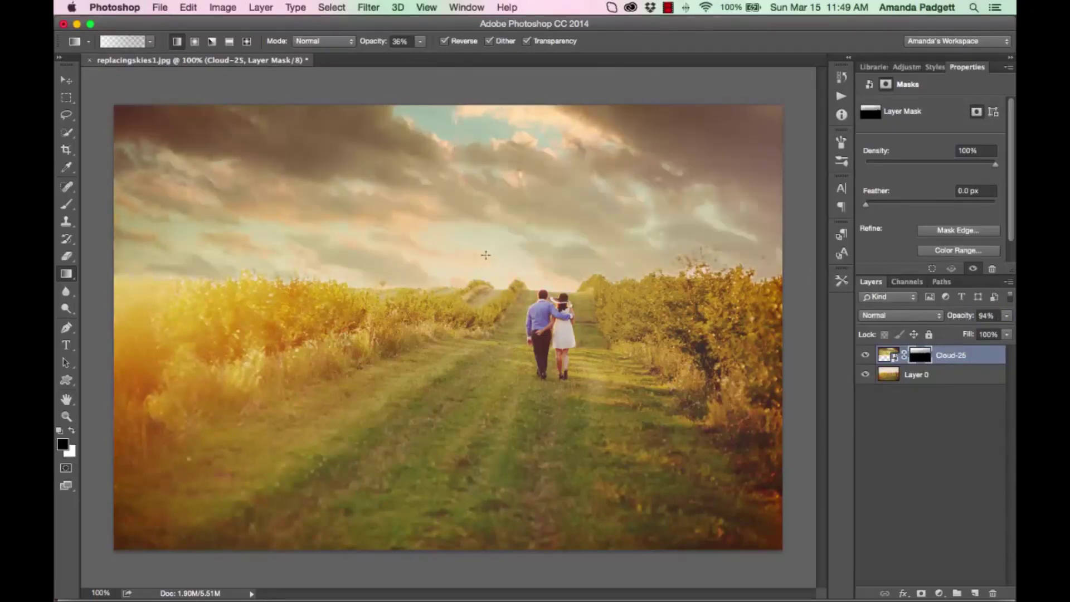
{"action": "left_click_drag", "start_coordinate": [958, 317], "coordinate": [967, 318]}
{"action": "left_click_drag", "start_coordinate": [433, 106], "coordinate": [485, 271]}
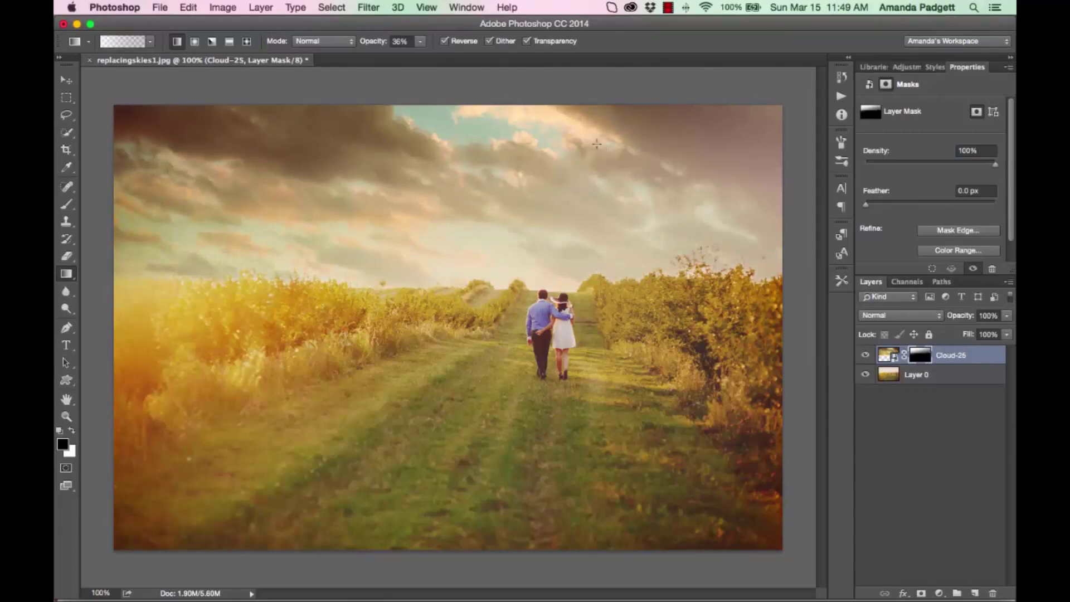
{"action": "left_click_drag", "start_coordinate": [565, 108], "coordinate": [609, 261]}
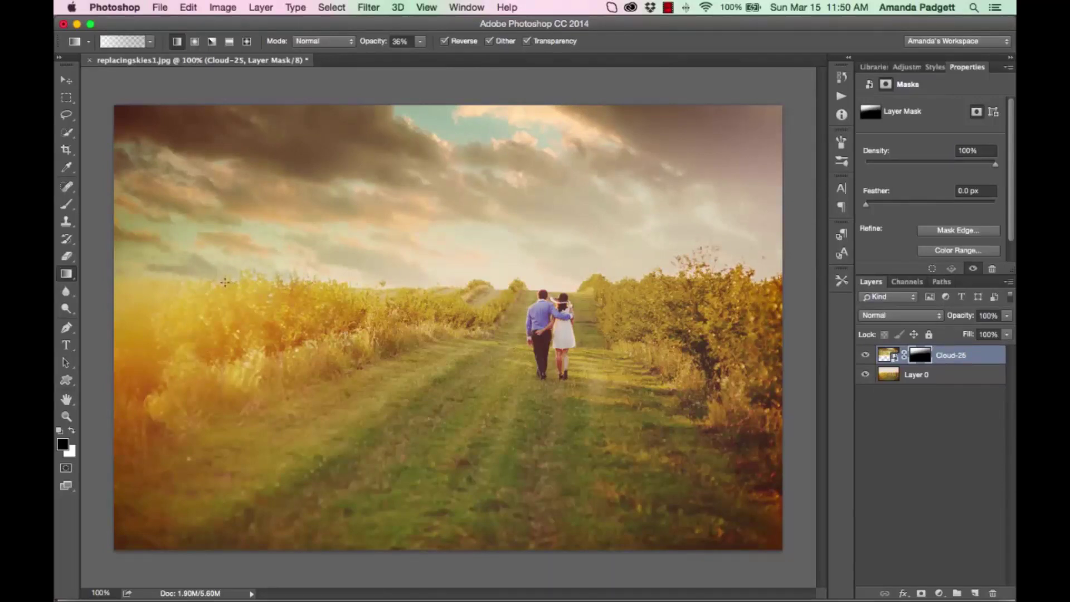
Step: Compare the cloud sky on and off, flatten the image, and bring up Save As for replacingskies1.jpg
{"action": "left_click", "coordinate": [866, 356]}
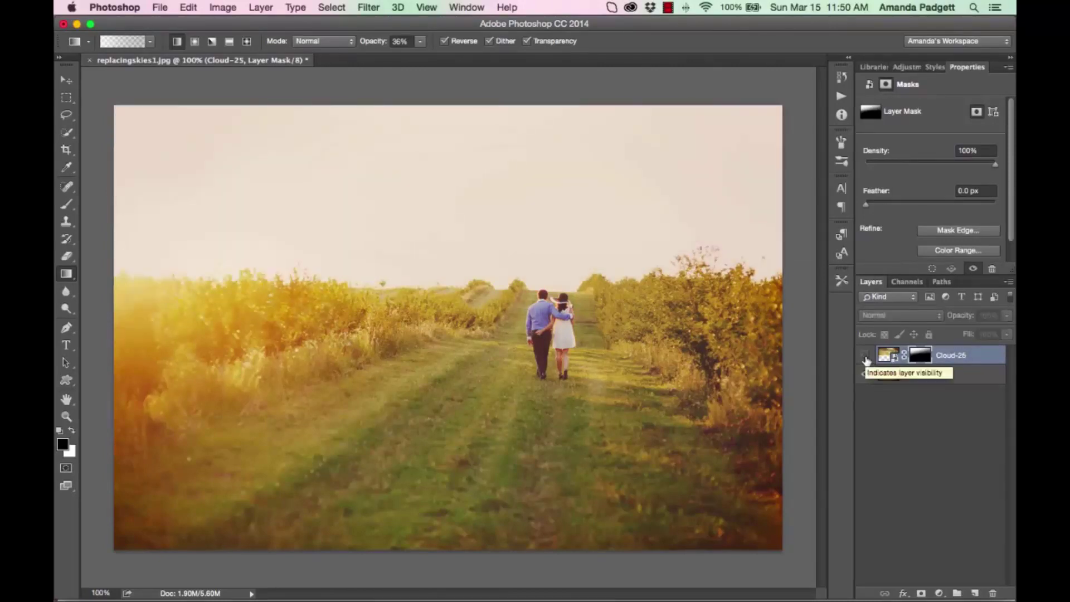
{"action": "left_click", "coordinate": [865, 355]}
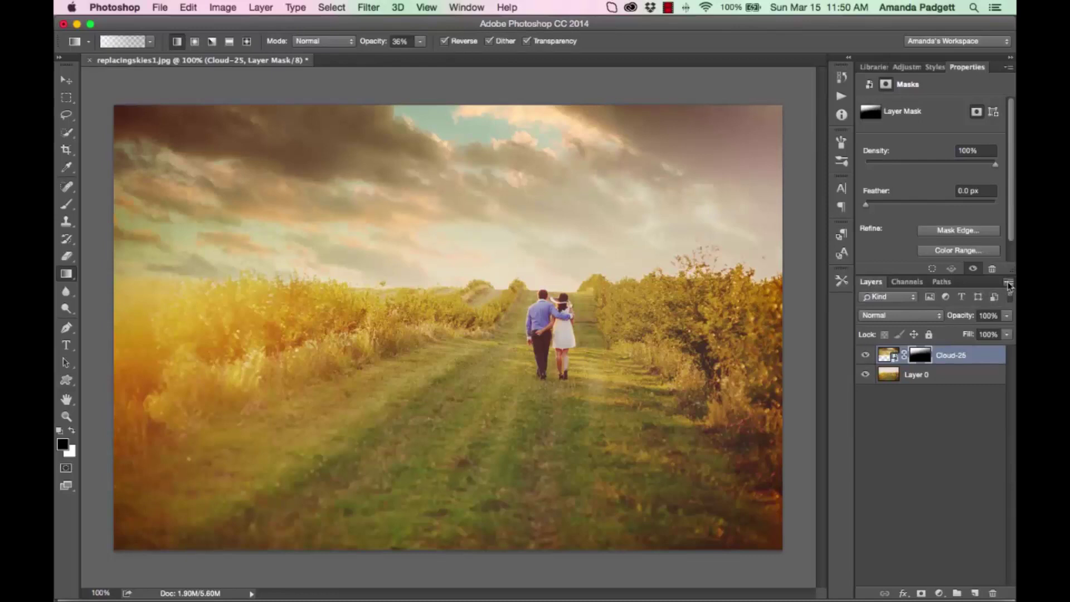
{"action": "left_click", "coordinate": [262, 8]}
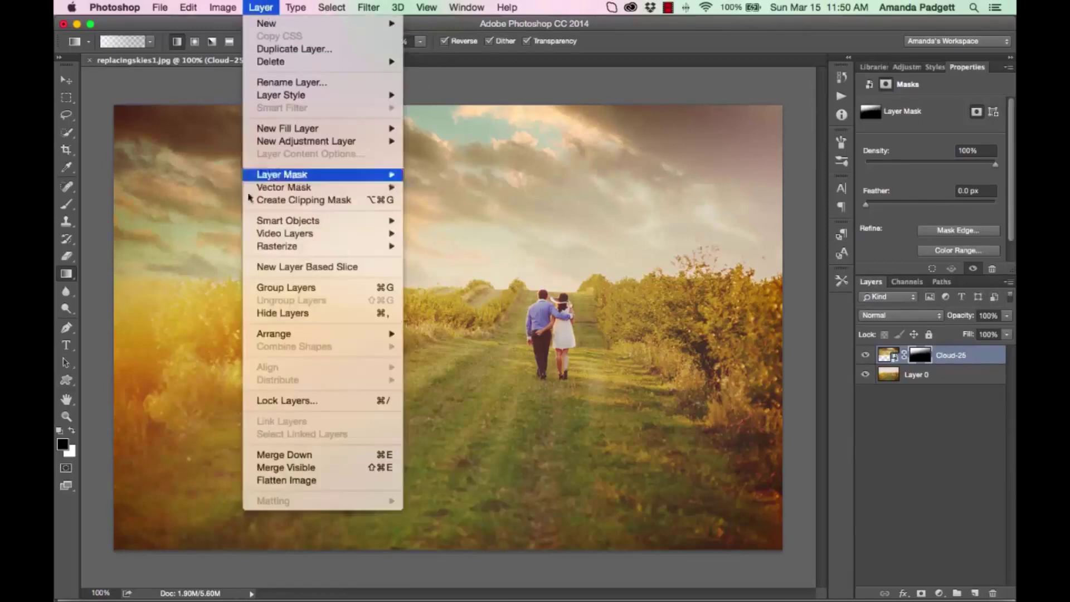
{"action": "left_click", "coordinate": [287, 481]}
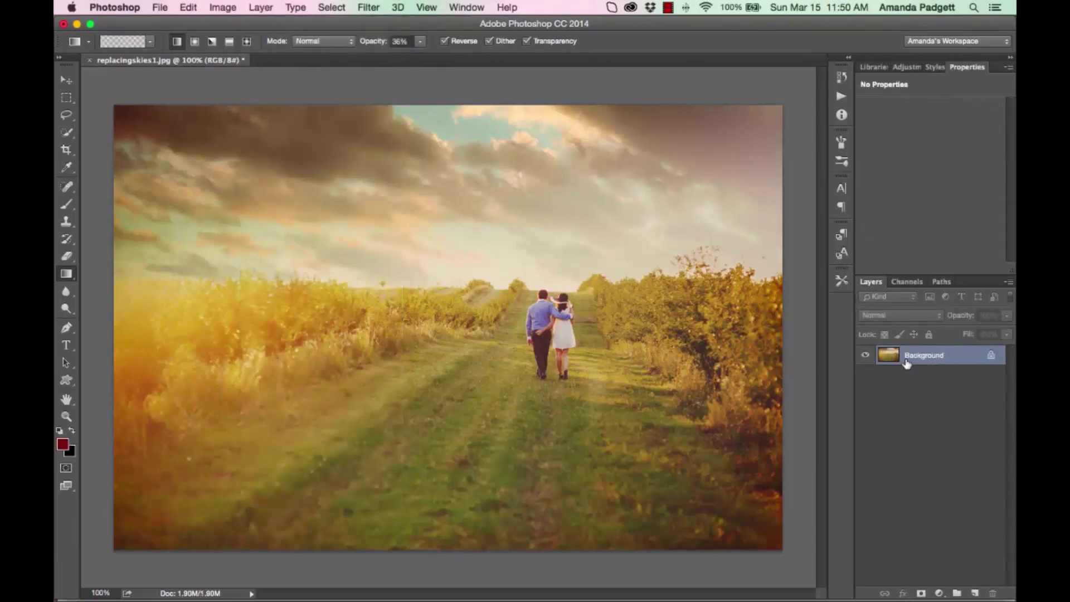
{"action": "left_click", "coordinate": [160, 7]}
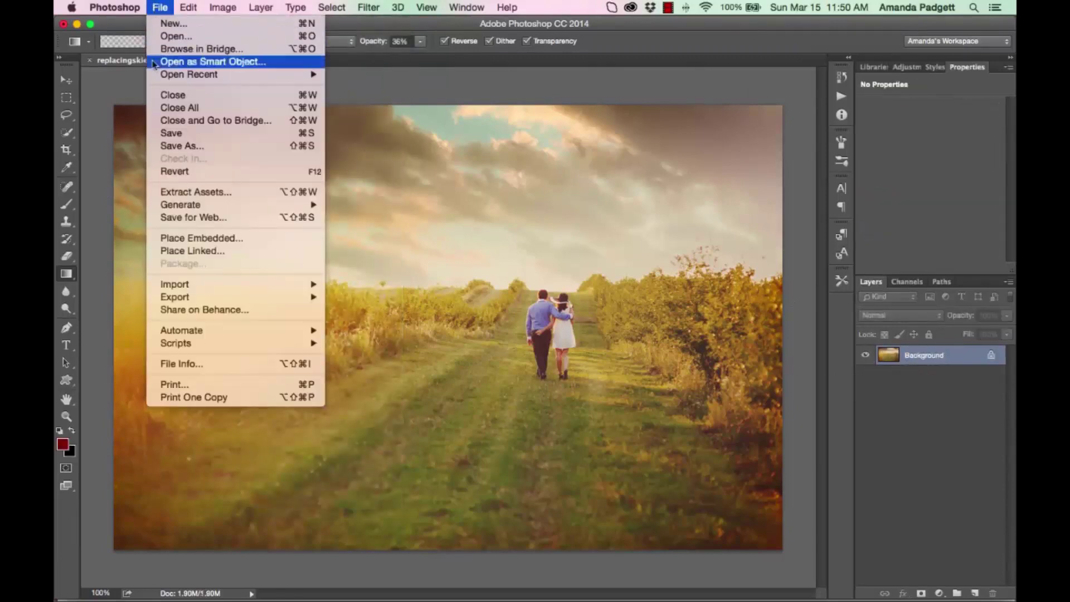
{"action": "left_click", "coordinate": [166, 145]}
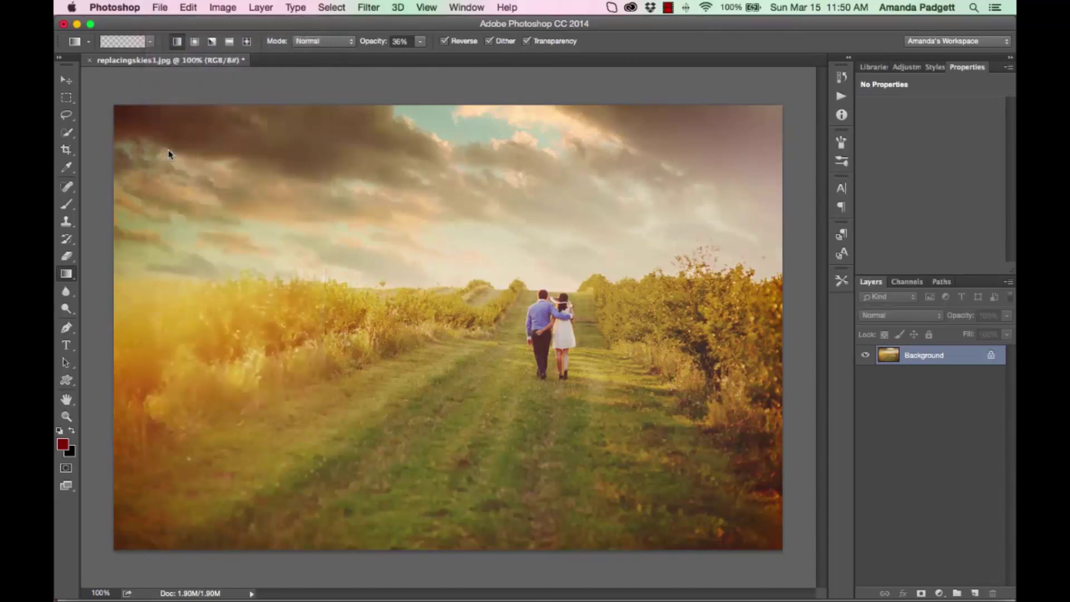